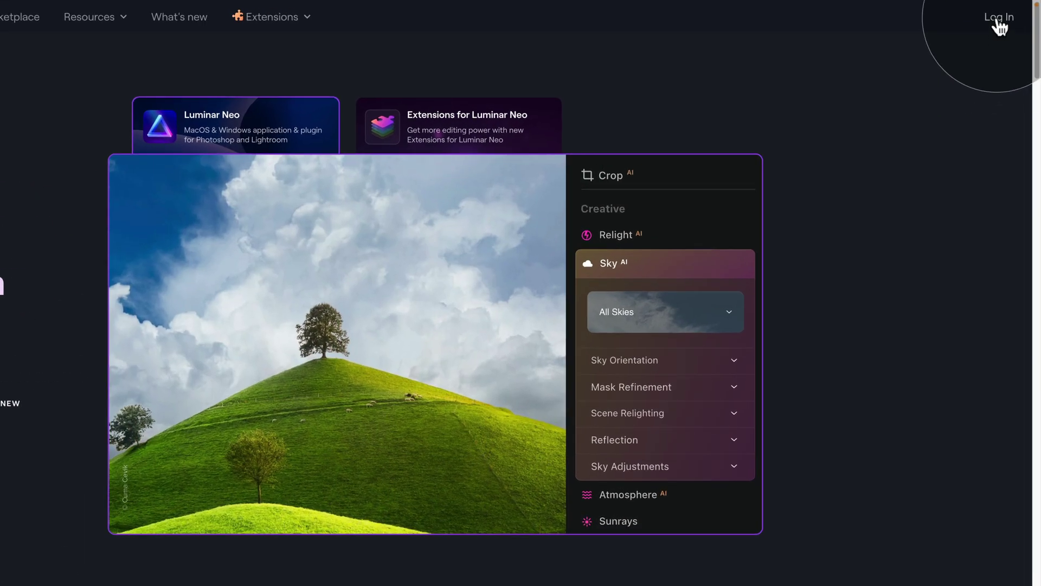
Sign in to the Skylum account with the filled-in credentials and download the Luminar Neo Migration Tool from My software.
click(1003, 15)
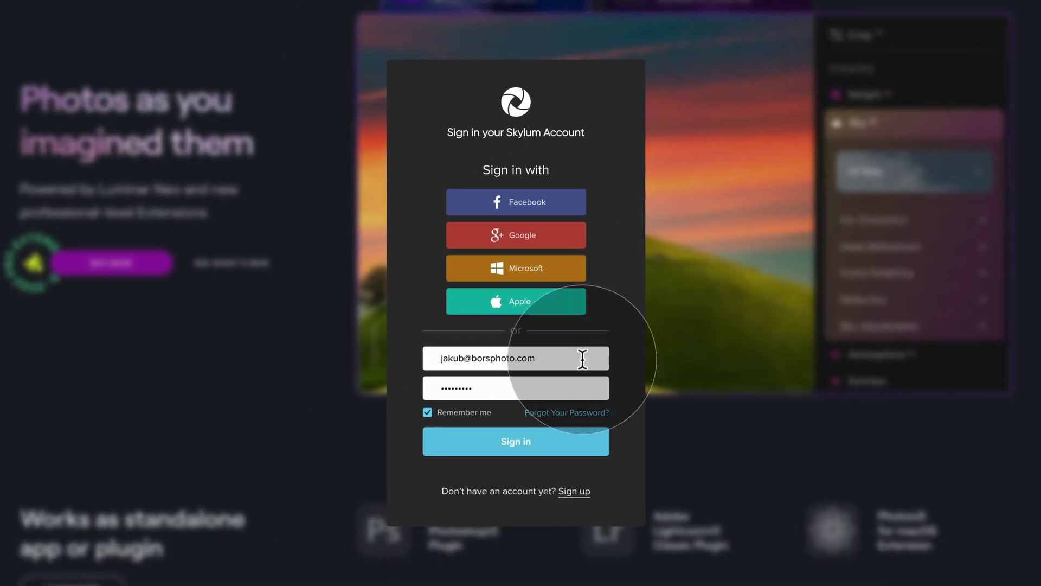
click(559, 450)
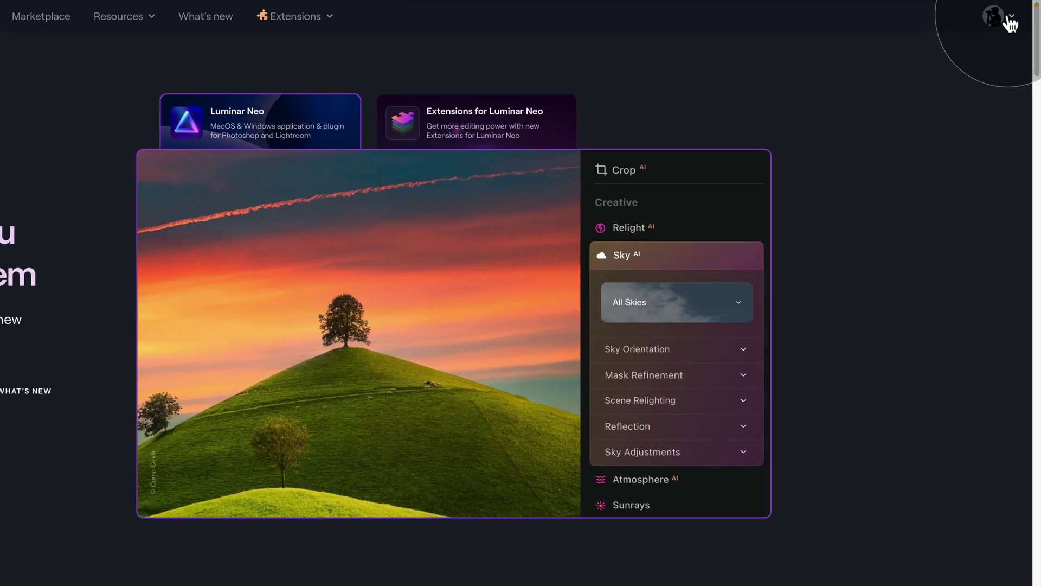
click(1008, 19)
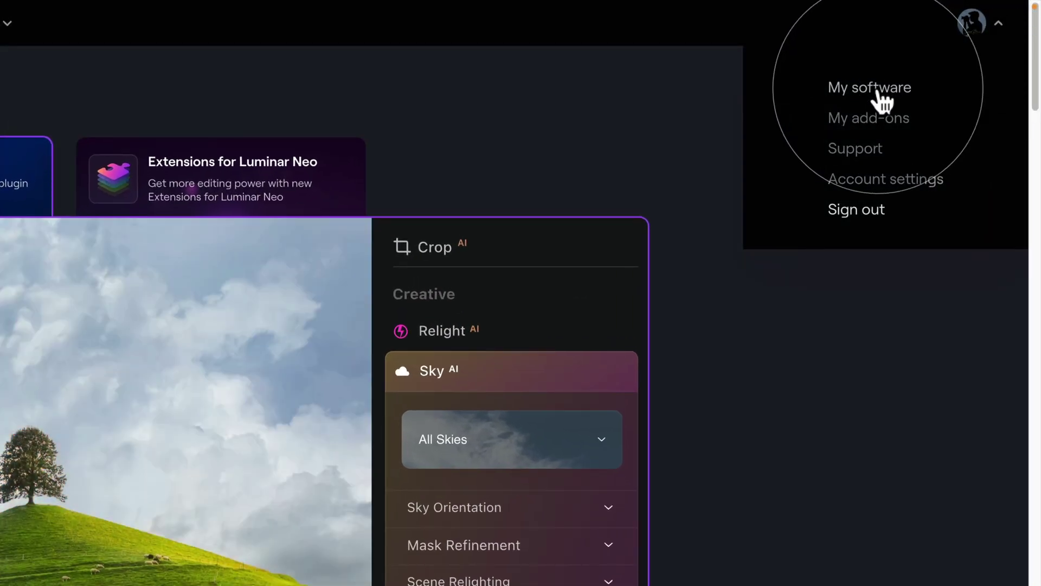
click(878, 93)
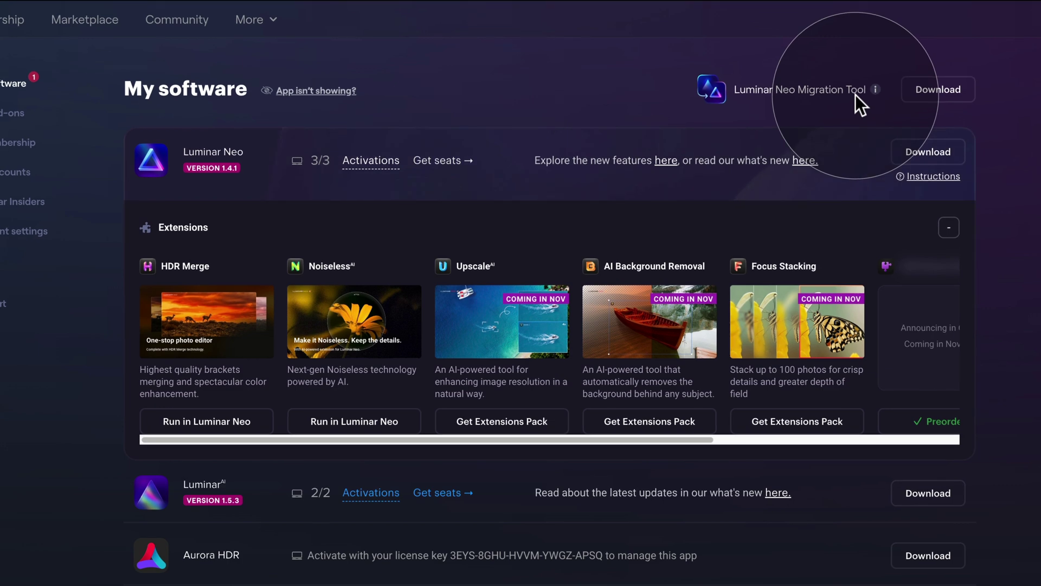
click(943, 98)
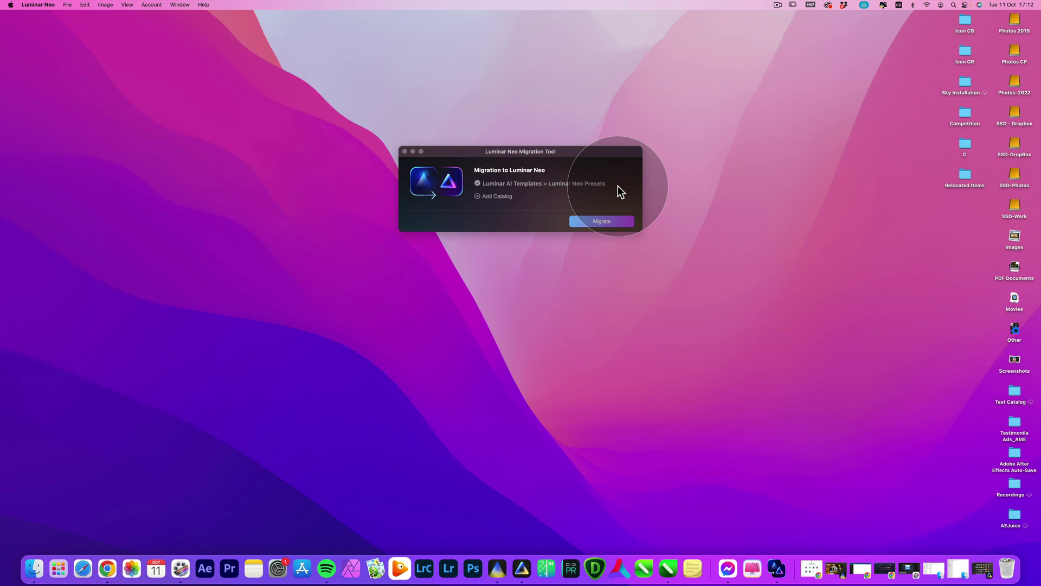
Switch to Luminar Neo, enlarge its window and view the installed version information.
click(524, 576)
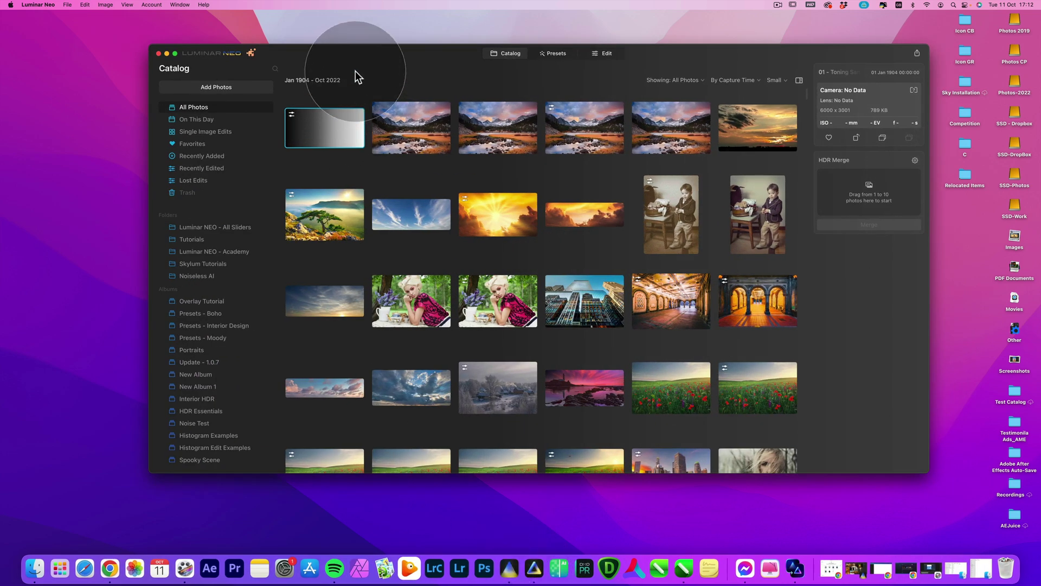
double_click(354, 51)
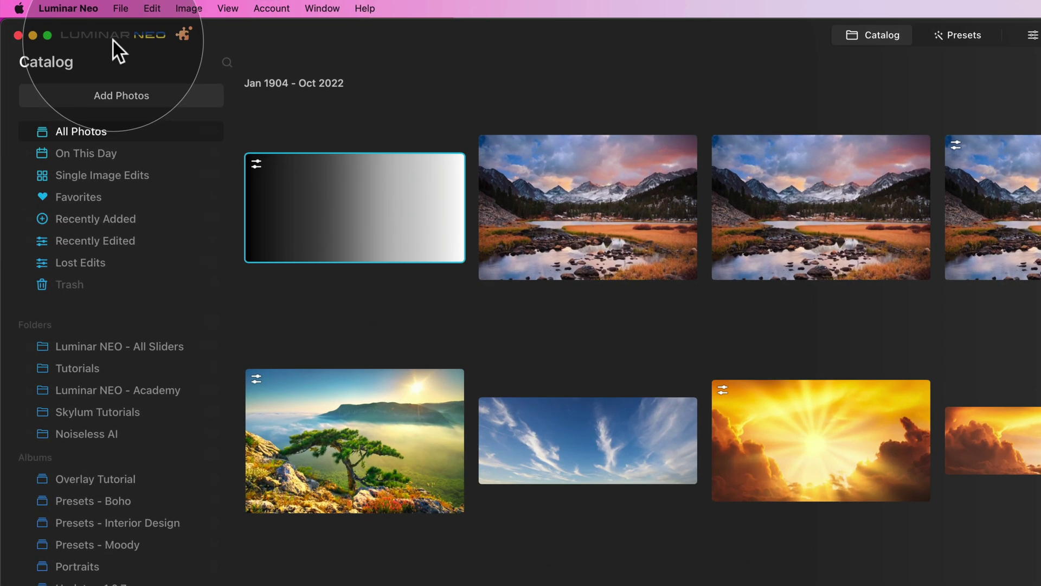
click(112, 33)
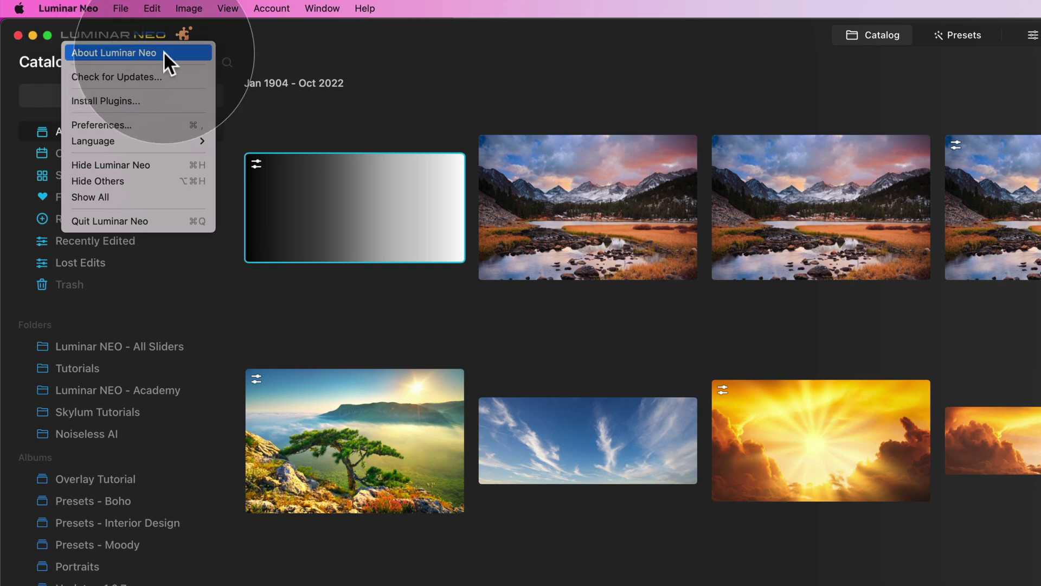
click(180, 52)
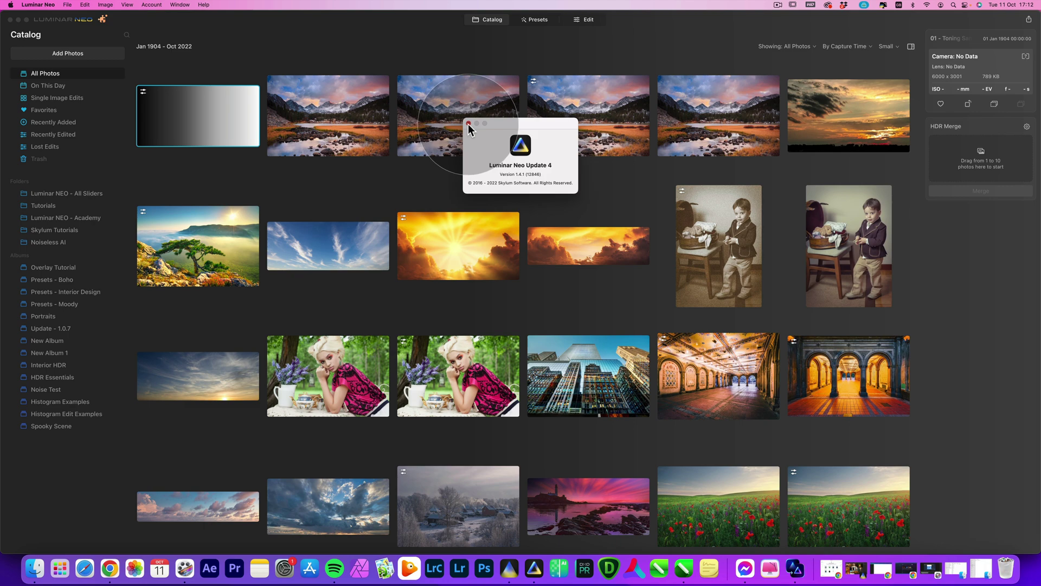
click(383, 190)
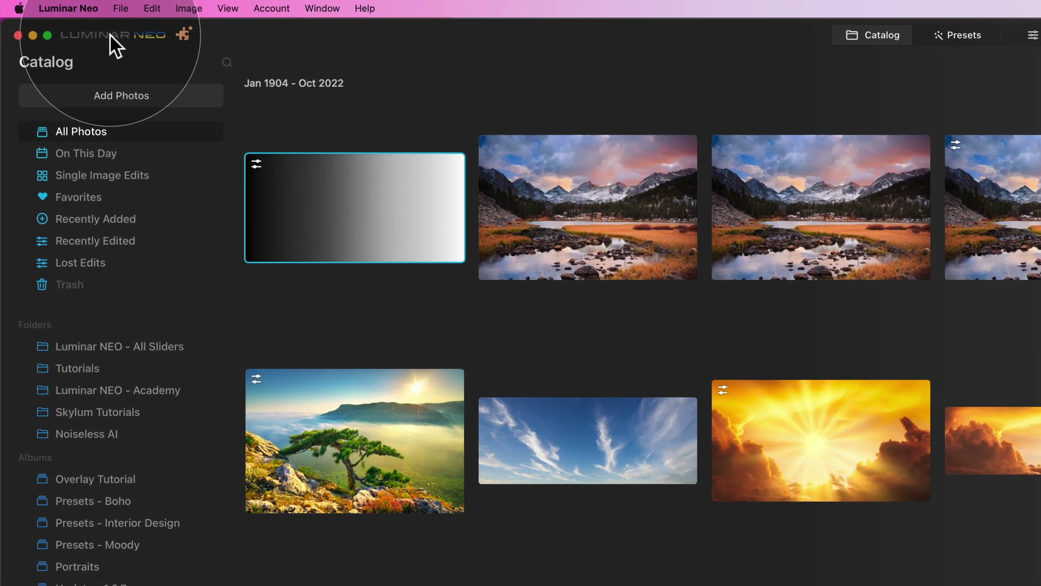
Check Luminar Neo for updates, dismiss the result and minimise the window.
click(61, 21)
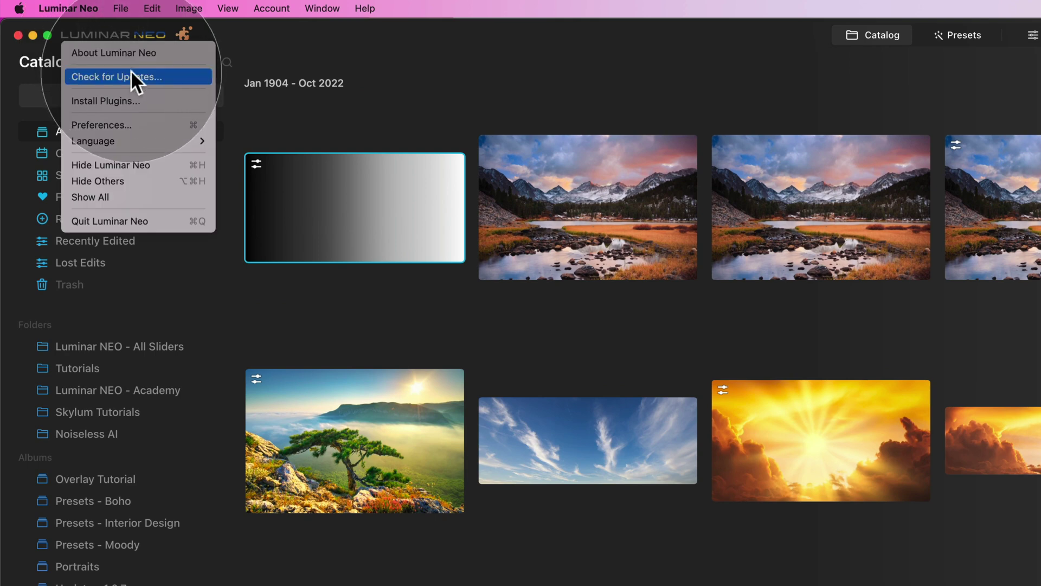
click(155, 76)
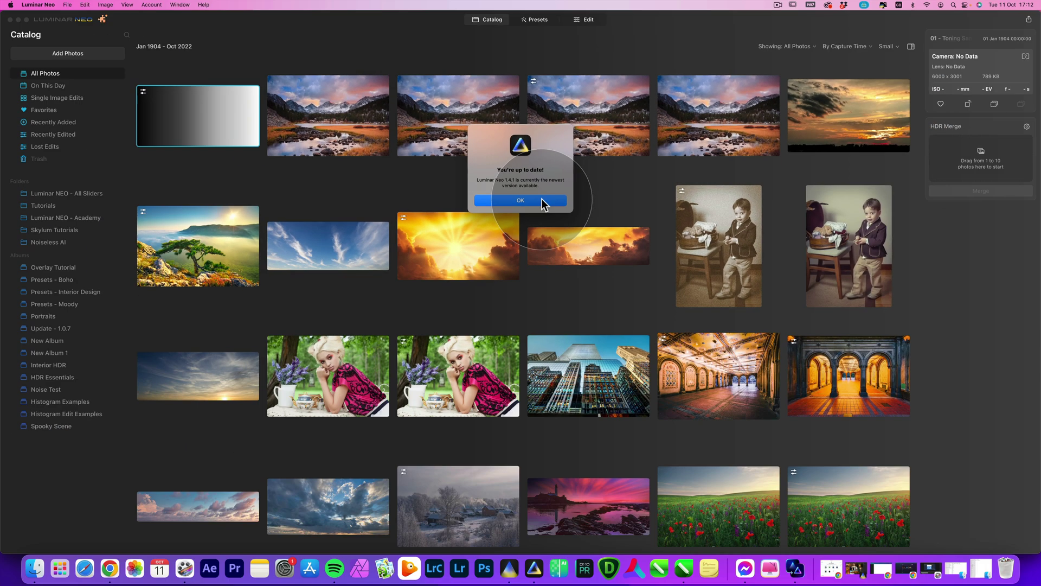
click(588, 367)
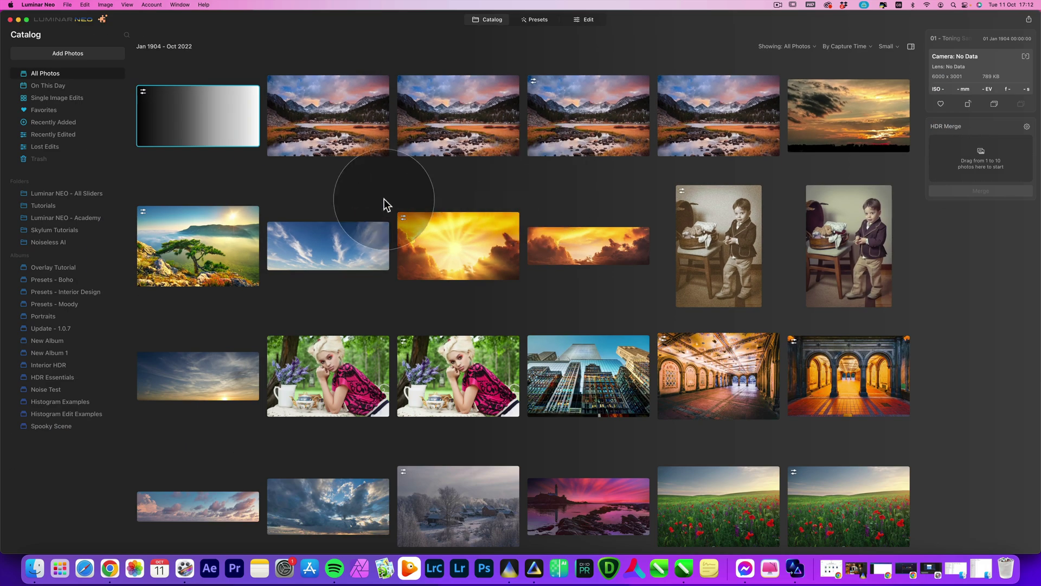
click(18, 20)
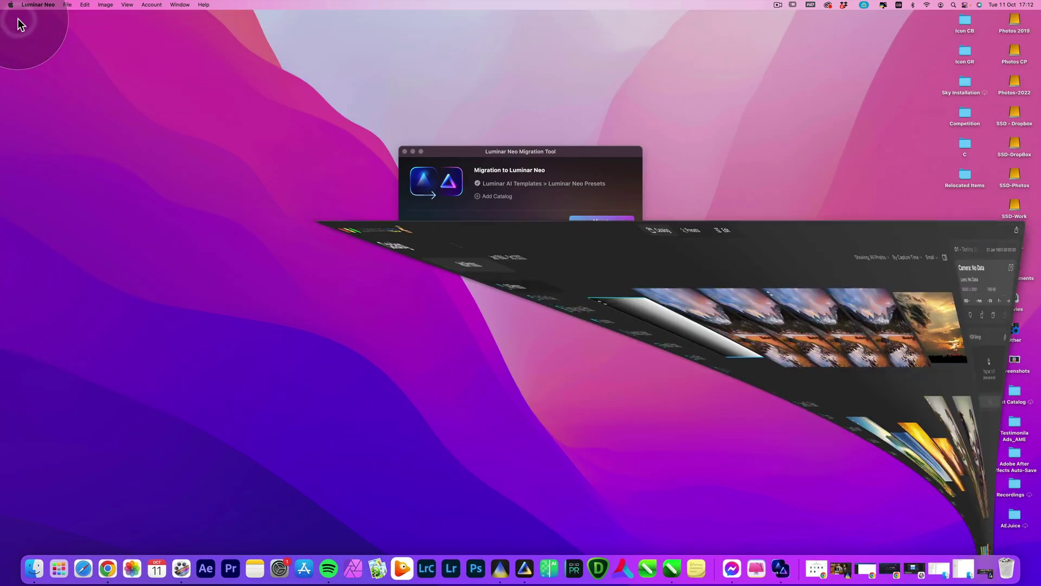
Switch to Luminar AI in full screen and view the Autumn Portraits folder and the Autumn Edited album.
click(496, 568)
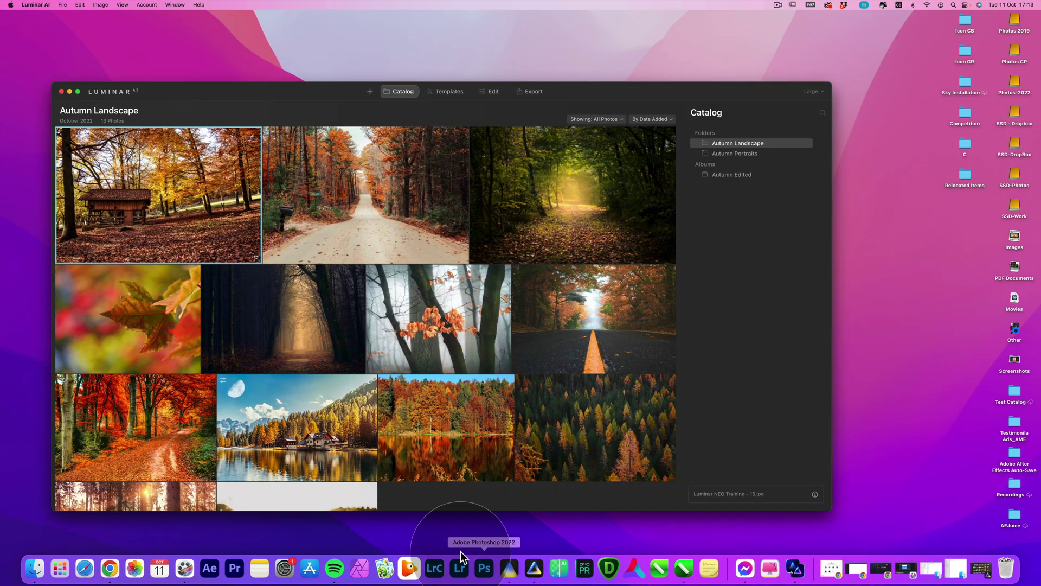
click(79, 91)
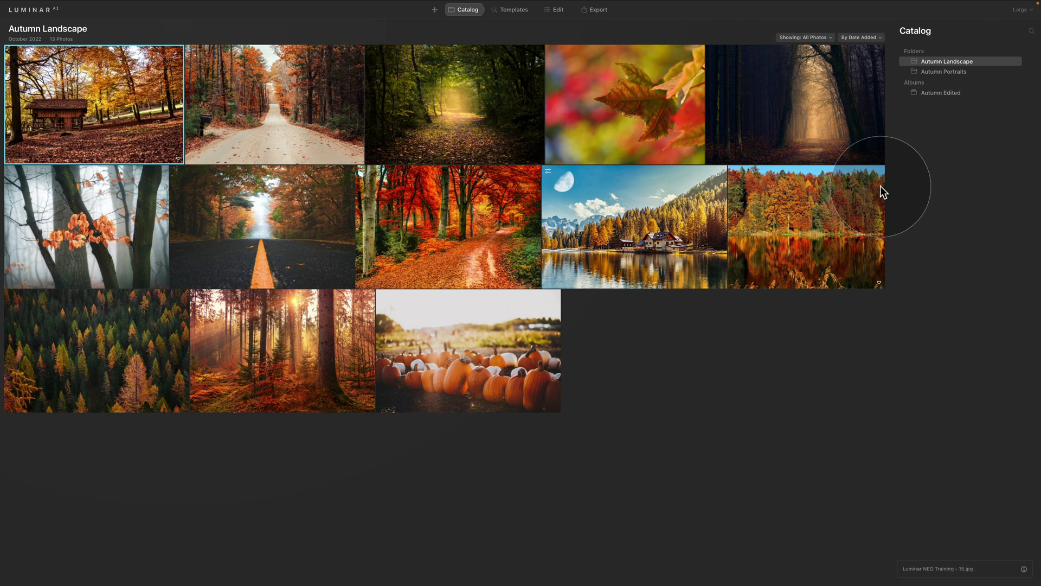
click(951, 72)
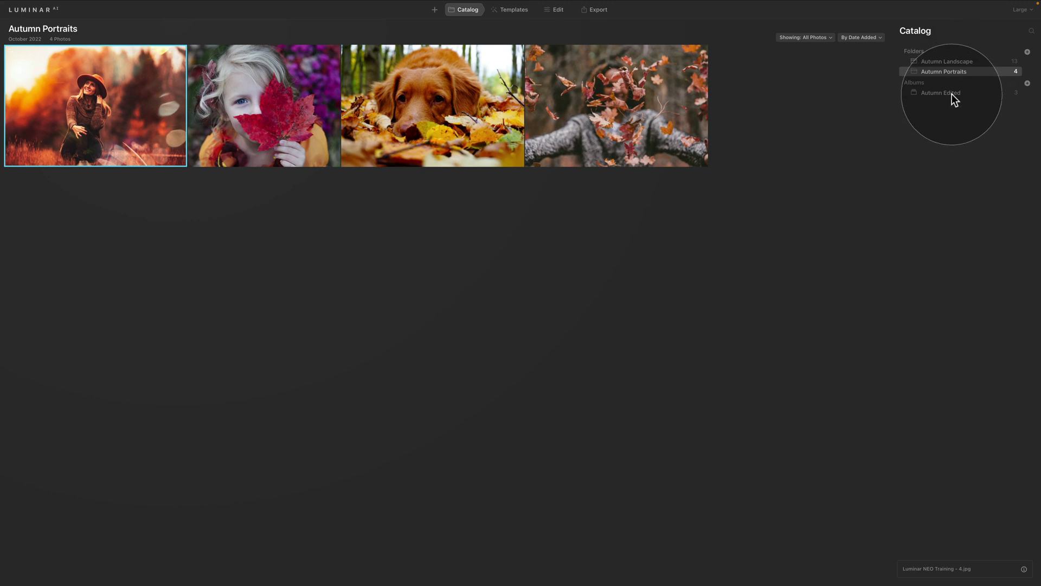
click(952, 93)
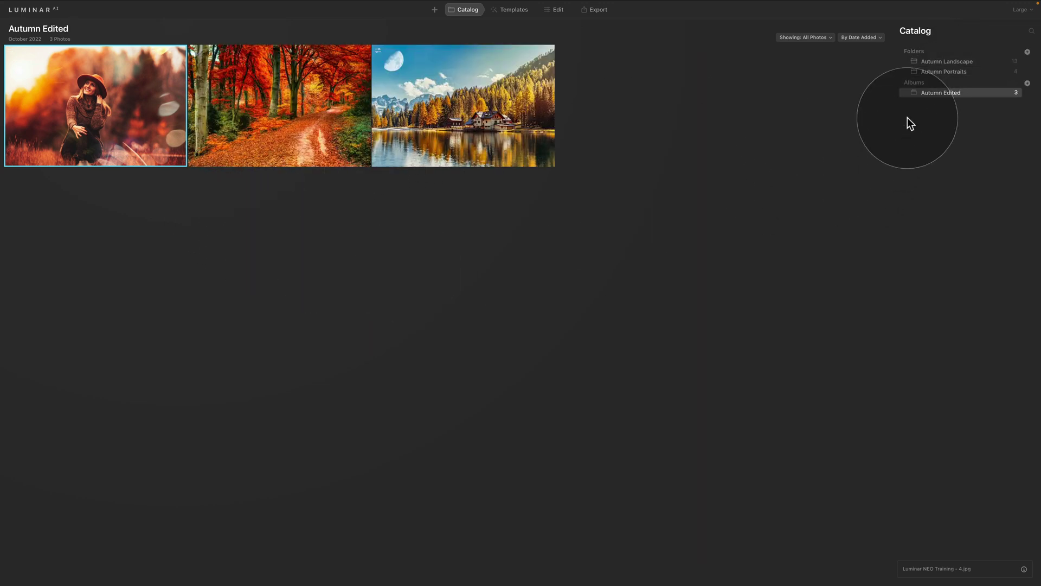
View My Templates for the forest path photo in the Autumn Edited album and return to the catalog.
key(Right)
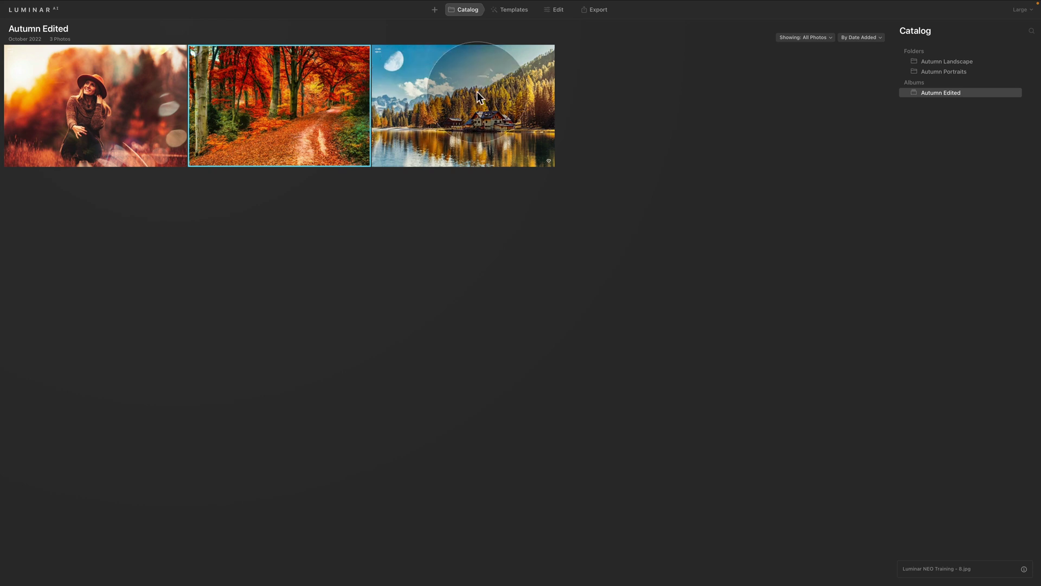
click(516, 12)
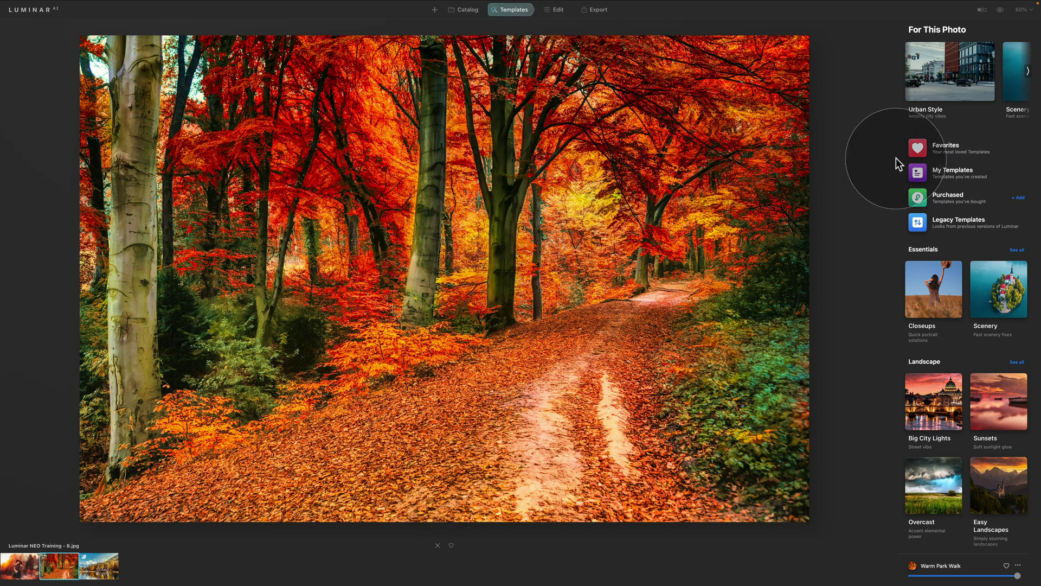
click(949, 182)
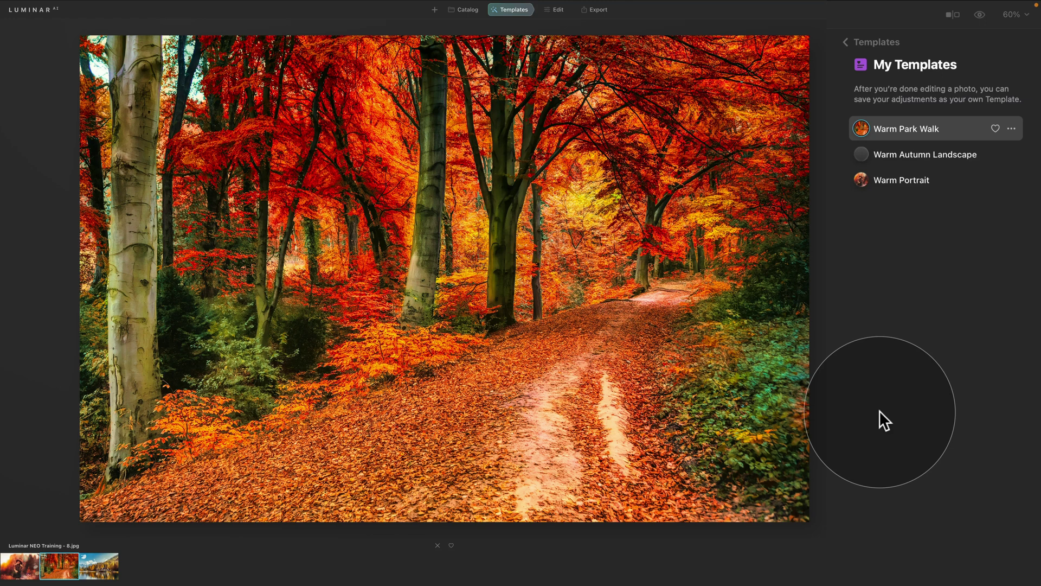
key(g)
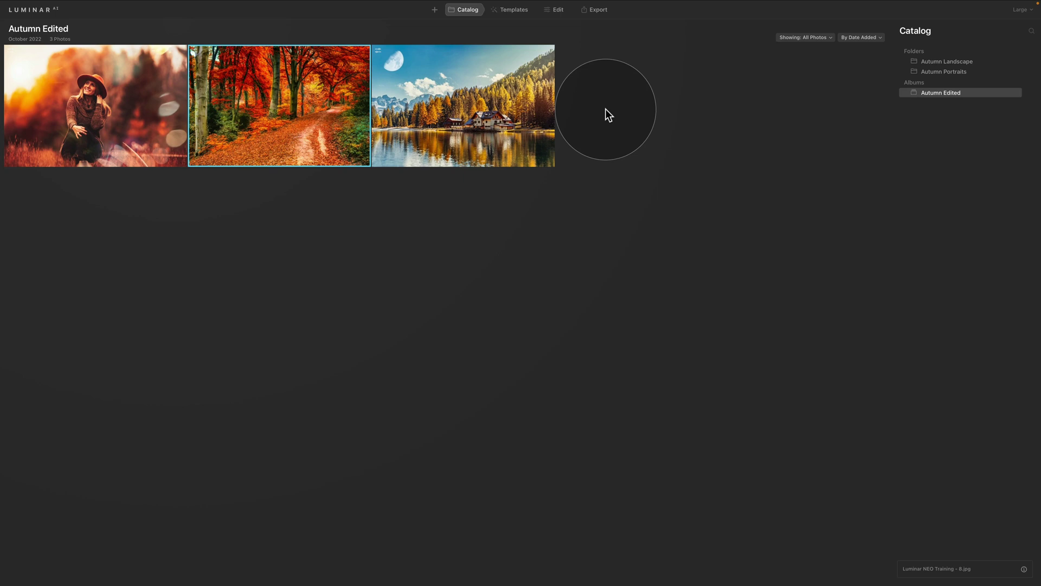
Reveal the current Luminar AI catalog file in Finder to check its location, and close the Finder window.
mouse_move(37, 6)
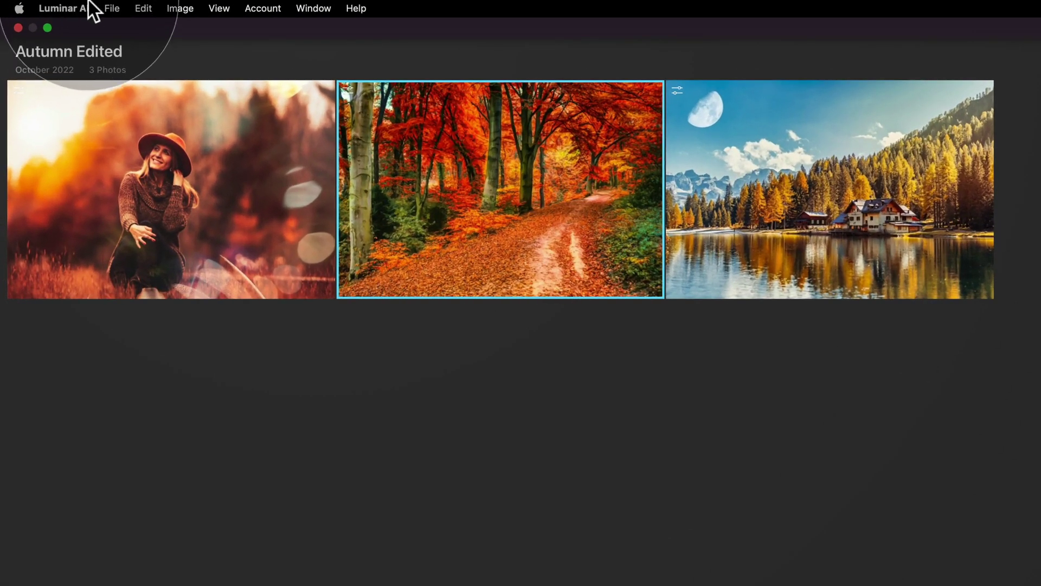
click(104, 7)
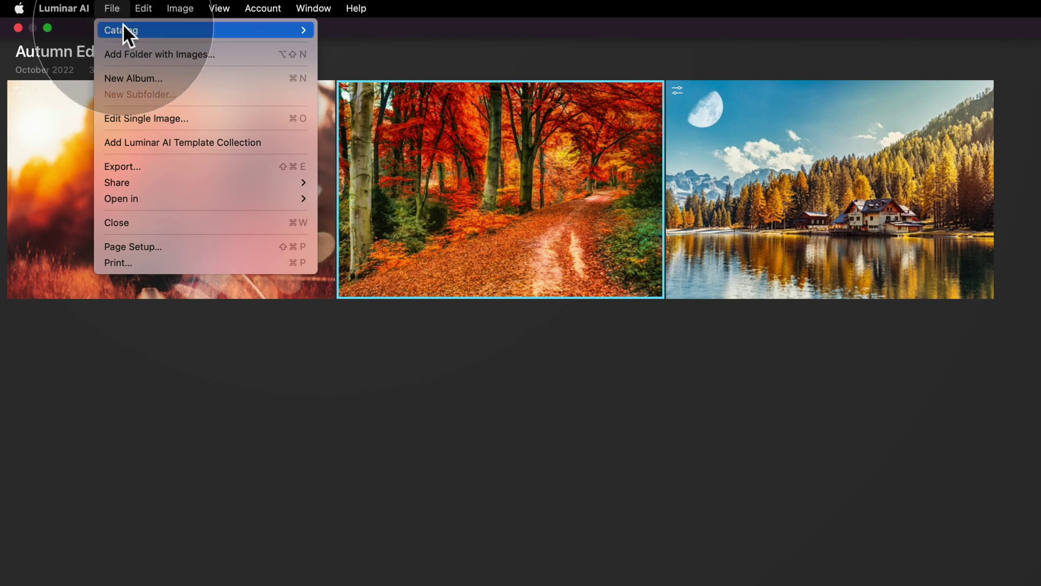
mouse_move(125, 28)
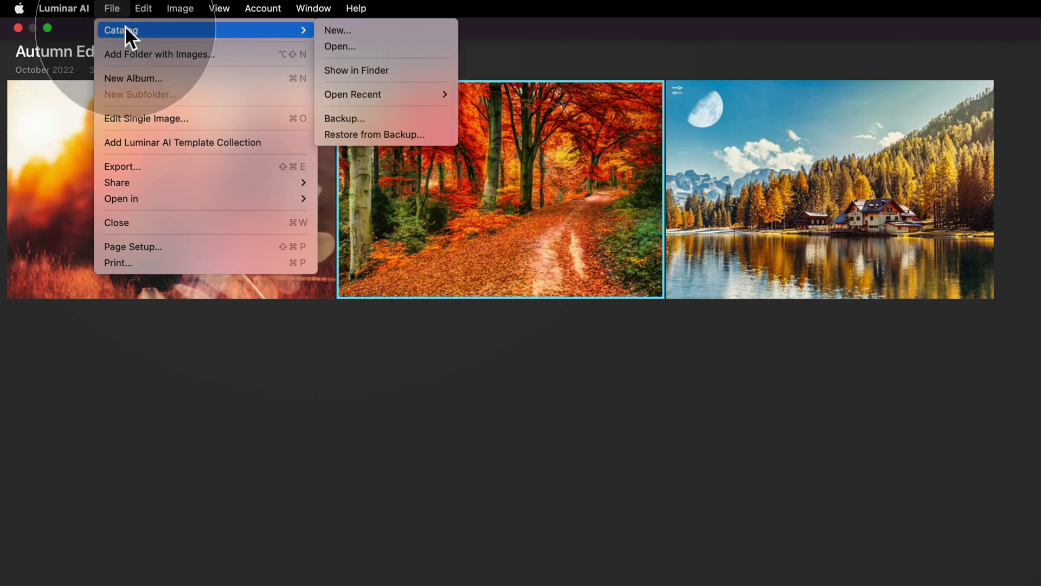
click(405, 71)
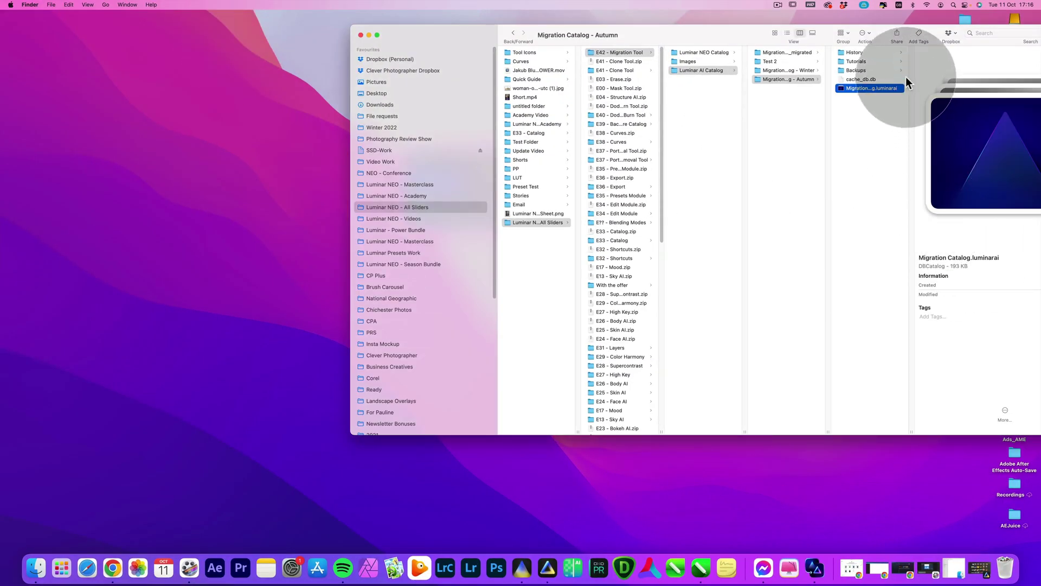
drag(888, 35, 762, 34)
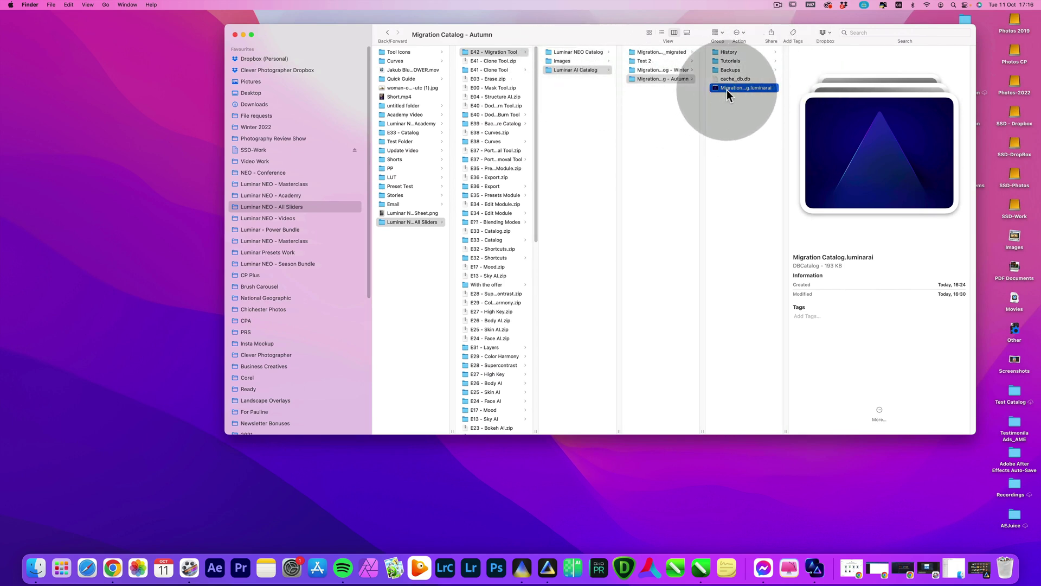
click(235, 34)
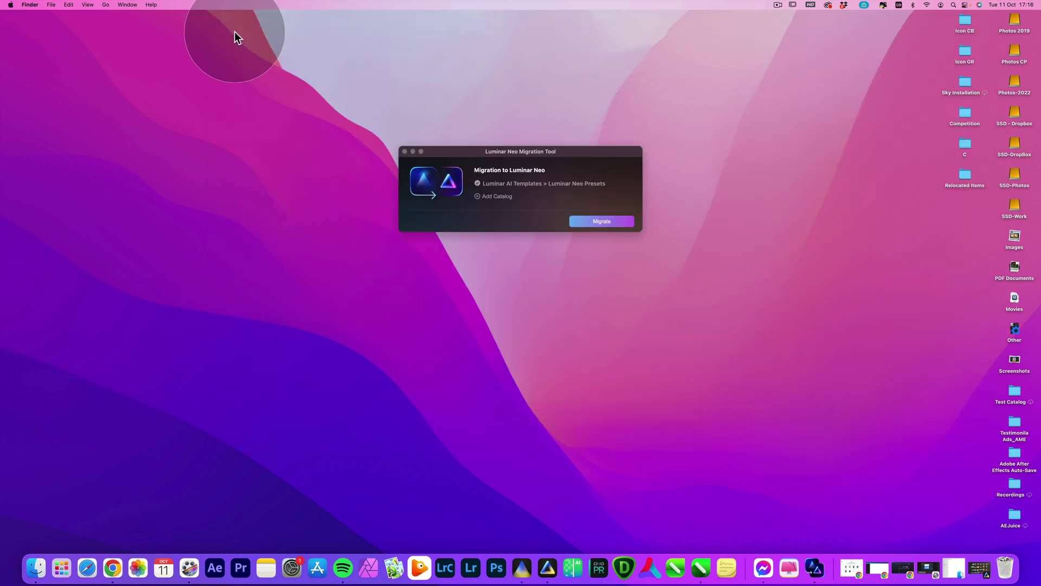
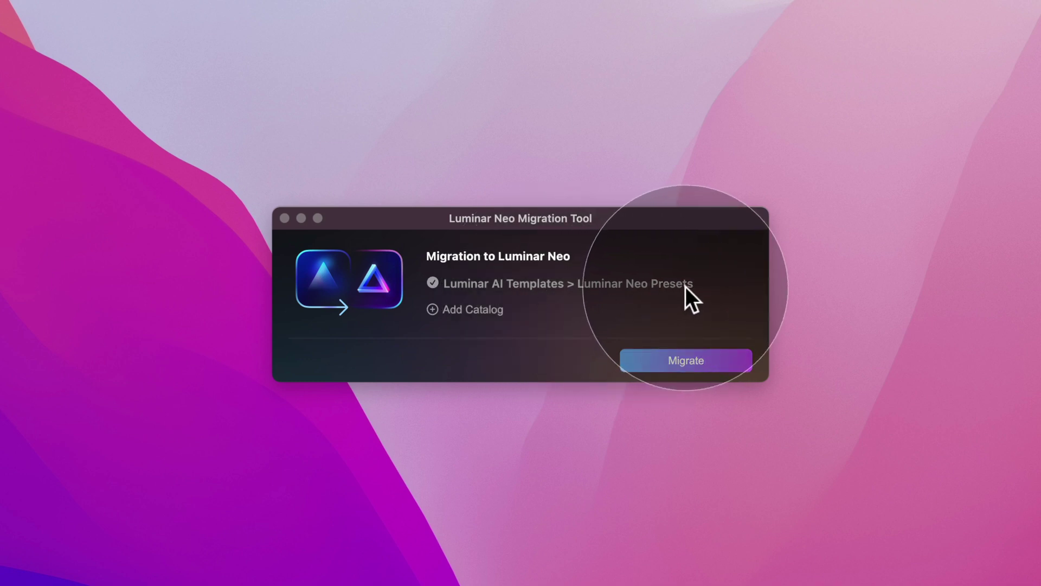
Add Migration Catalog.luminarai from the E42 - Migration Tool project's Migration Catalog - Autumn folder to the migration list.
click(432, 275)
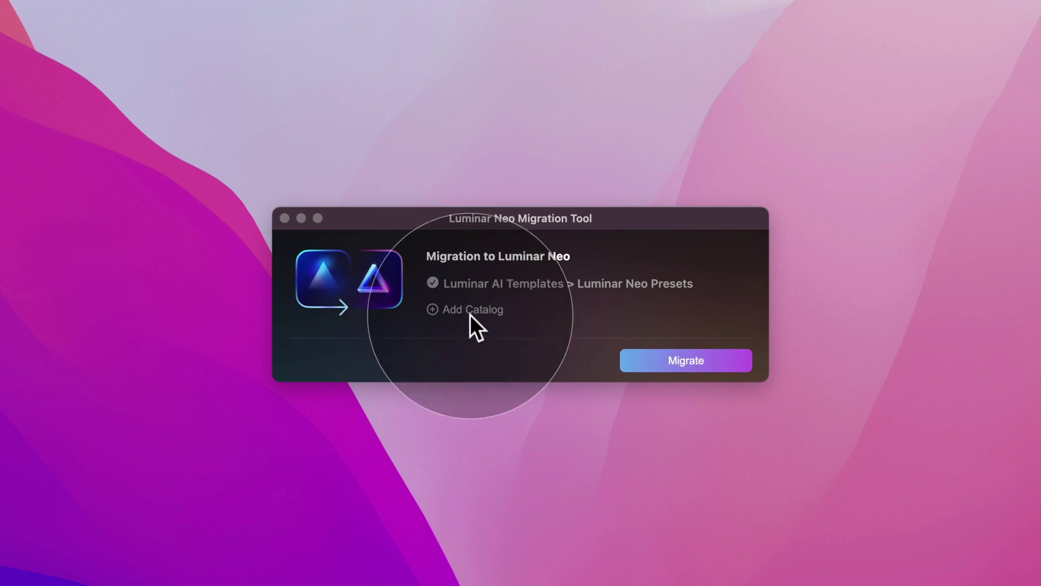
click(462, 313)
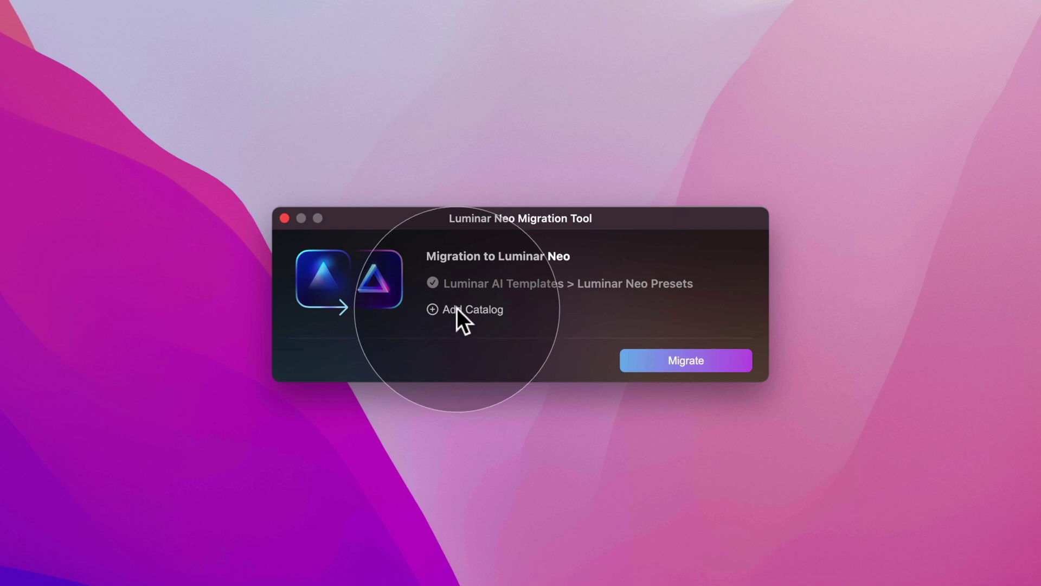
click(456, 308)
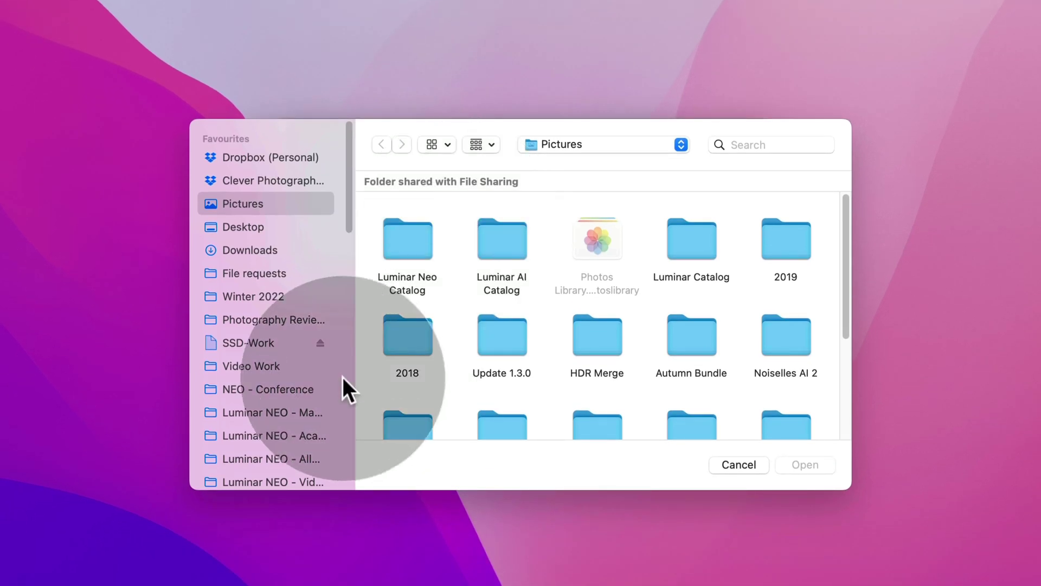
click(306, 456)
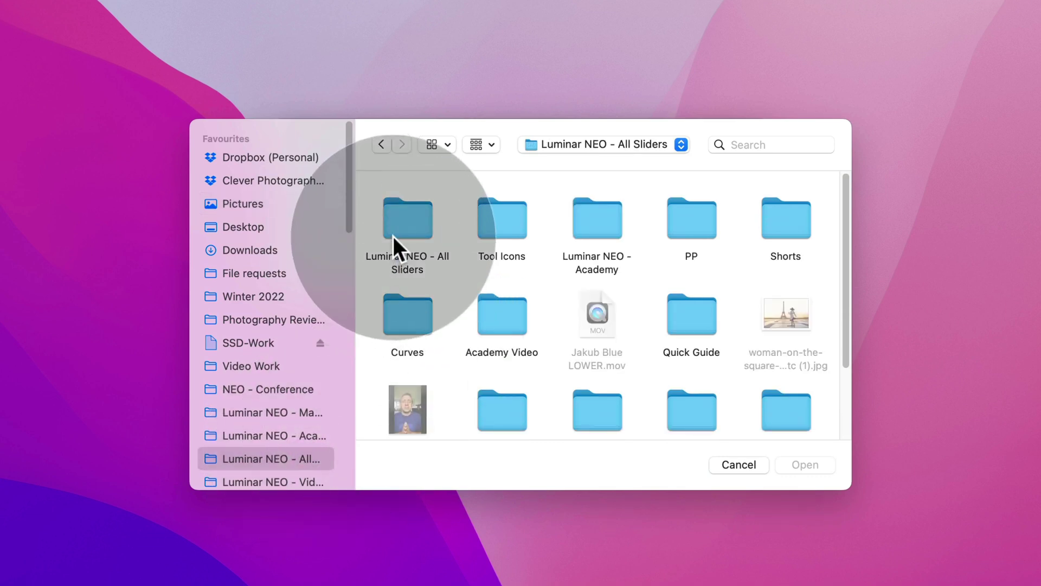
double_click(392, 228)
double_click(394, 213)
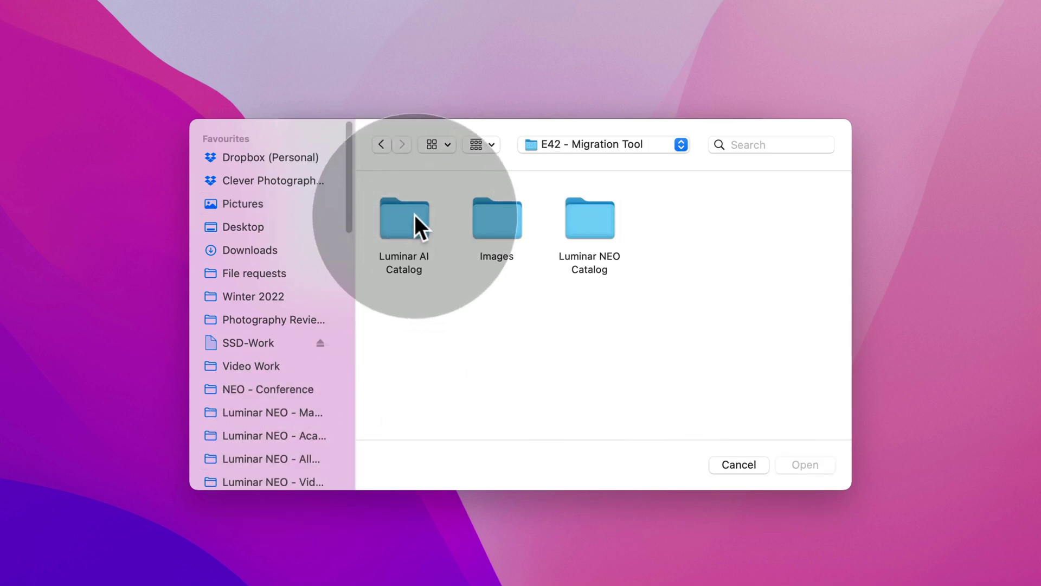
double_click(414, 214)
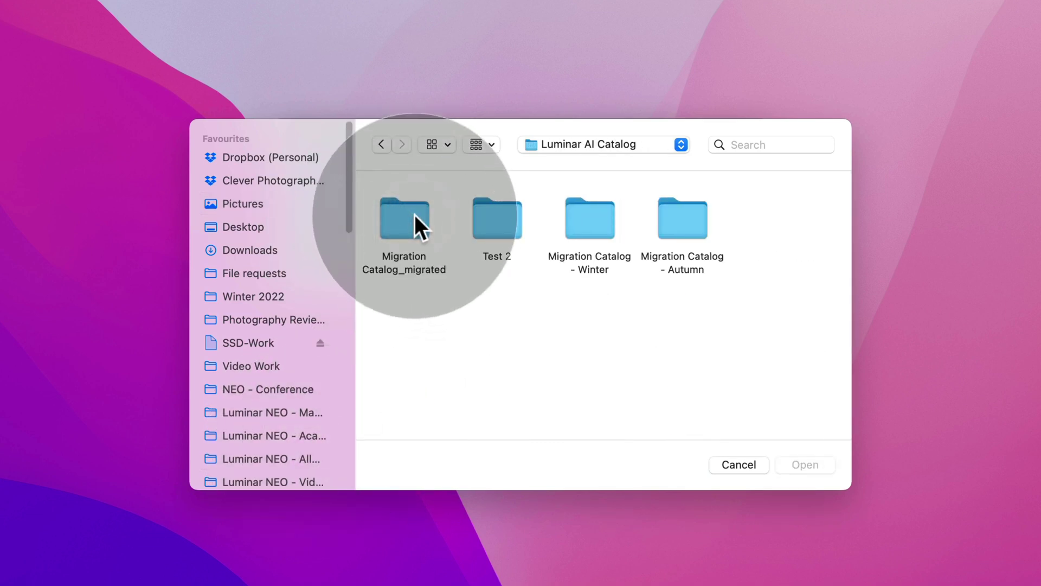
double_click(679, 216)
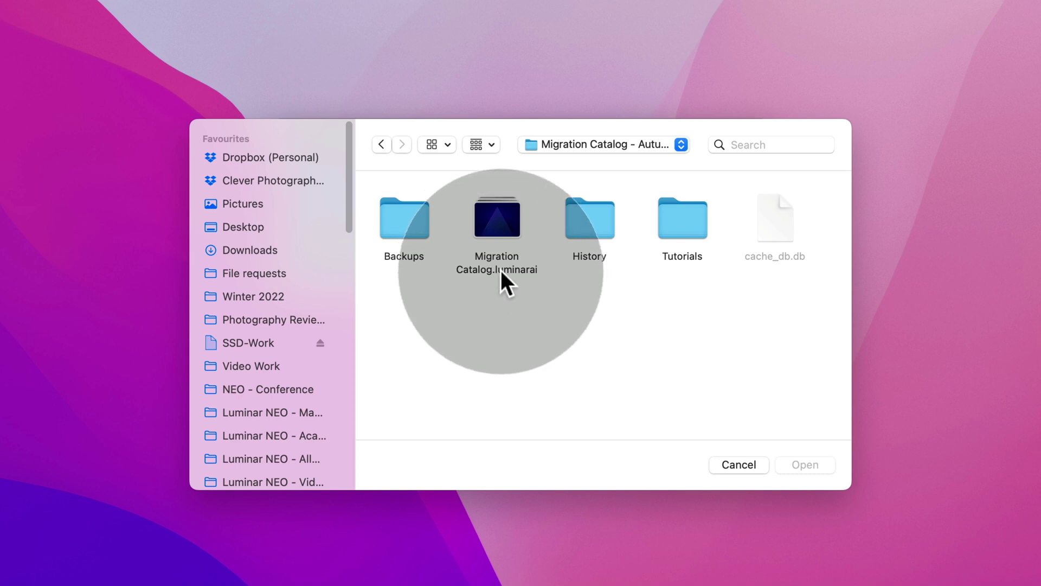
click(493, 223)
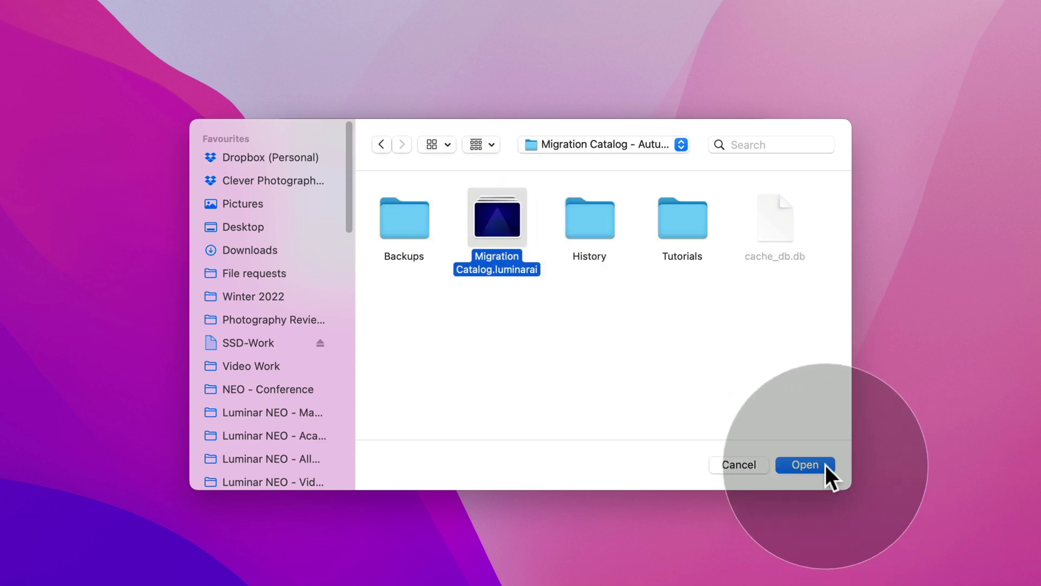
click(824, 466)
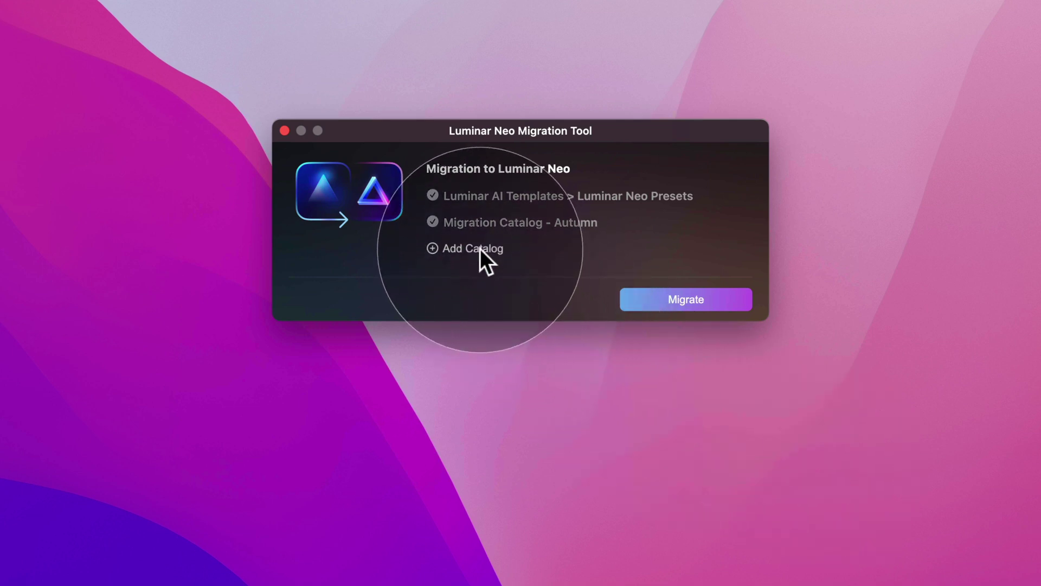
Add Migration Catalog - Winter.luminarai from the Migration Catalog - Winter folder and start the migration to Luminar Neo.
click(480, 248)
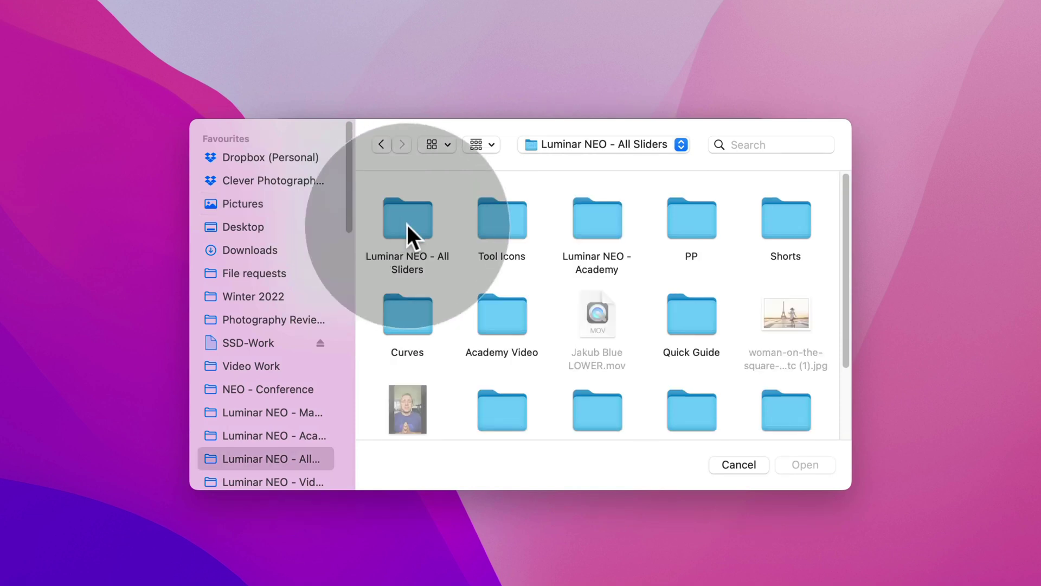
double_click(408, 224)
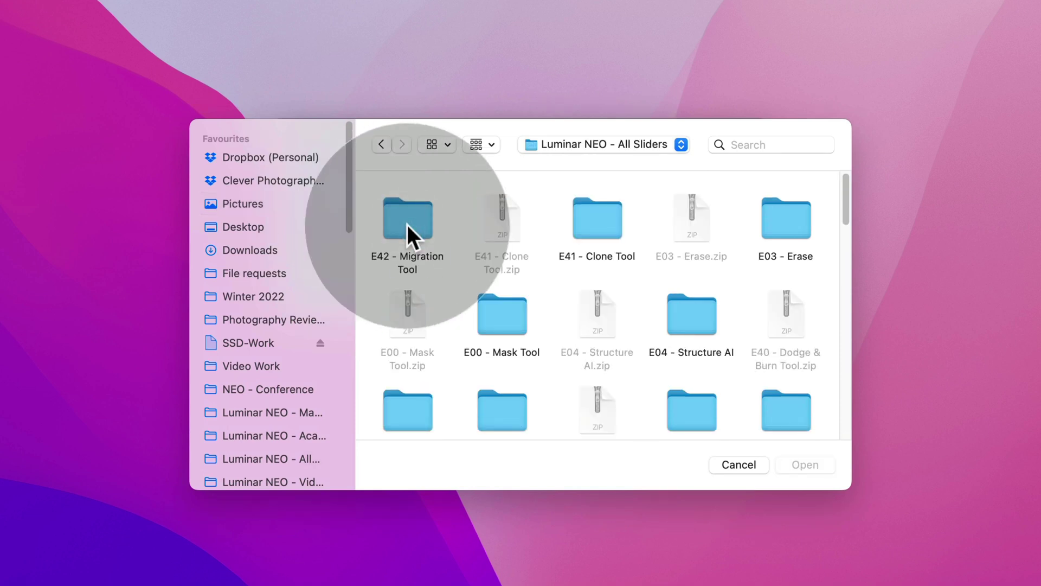
double_click(408, 225)
double_click(407, 225)
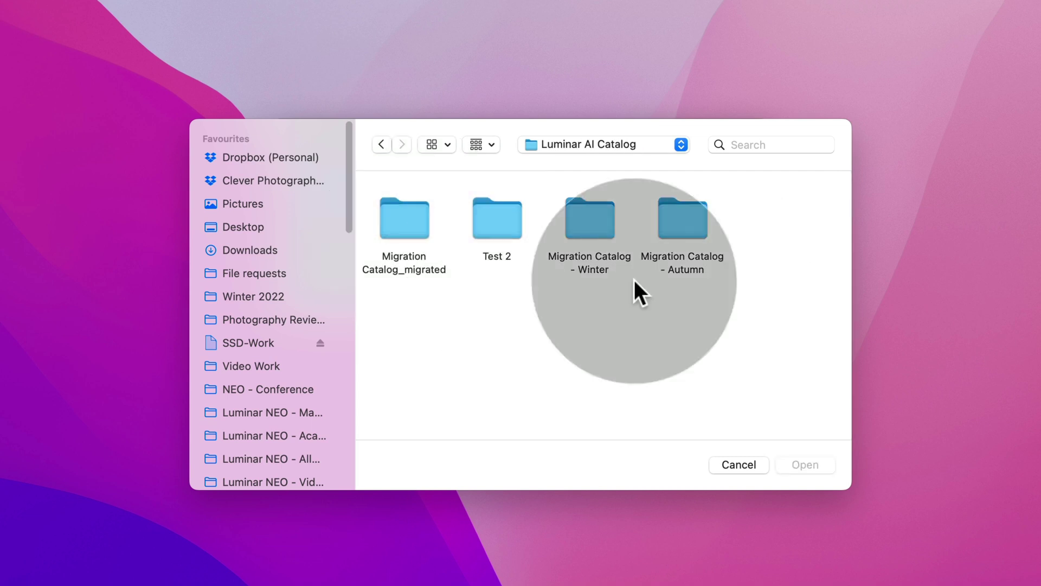
click(594, 220)
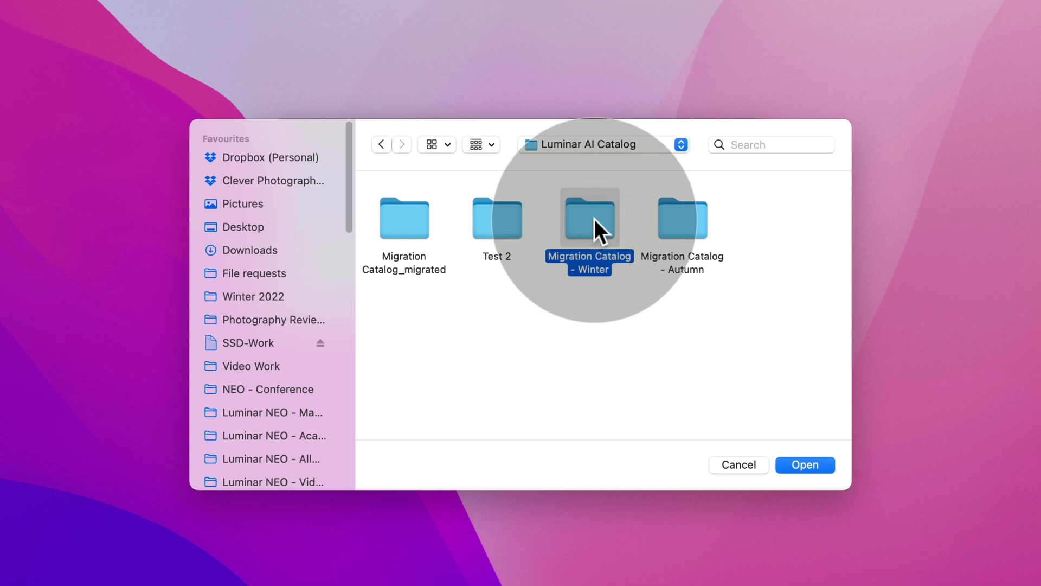
double_click(591, 218)
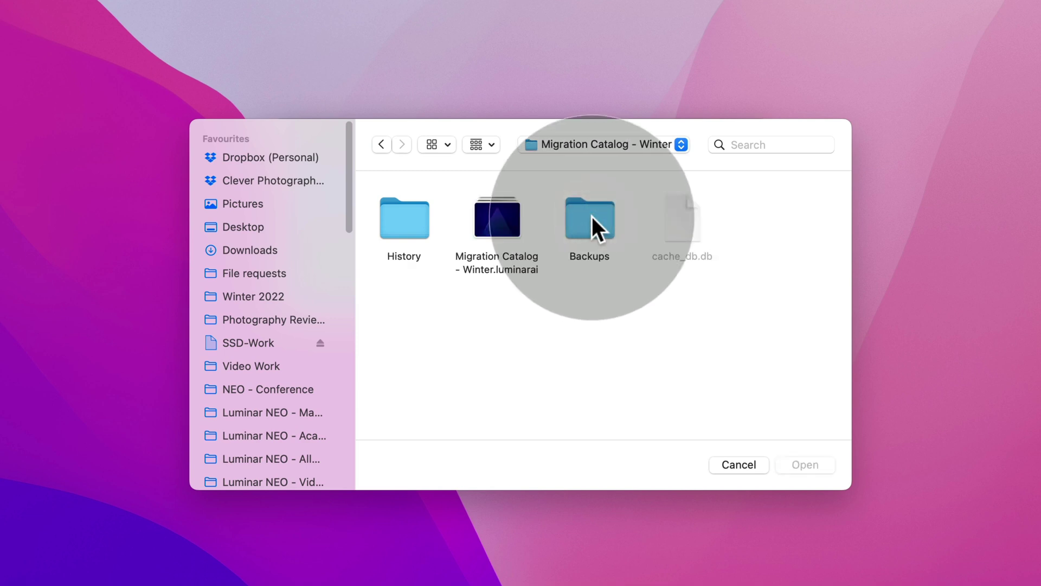
click(483, 210)
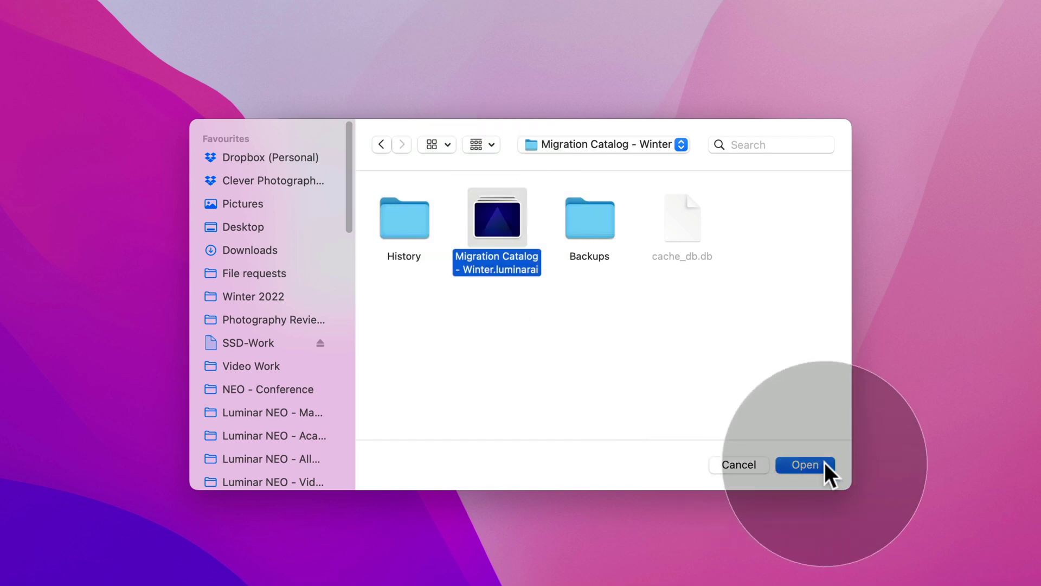
click(824, 465)
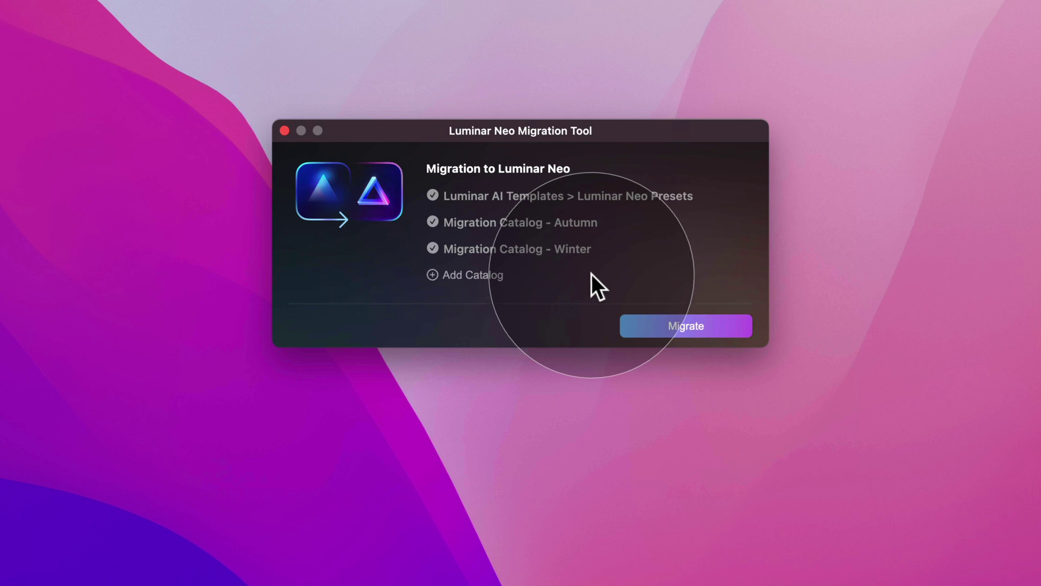
click(716, 328)
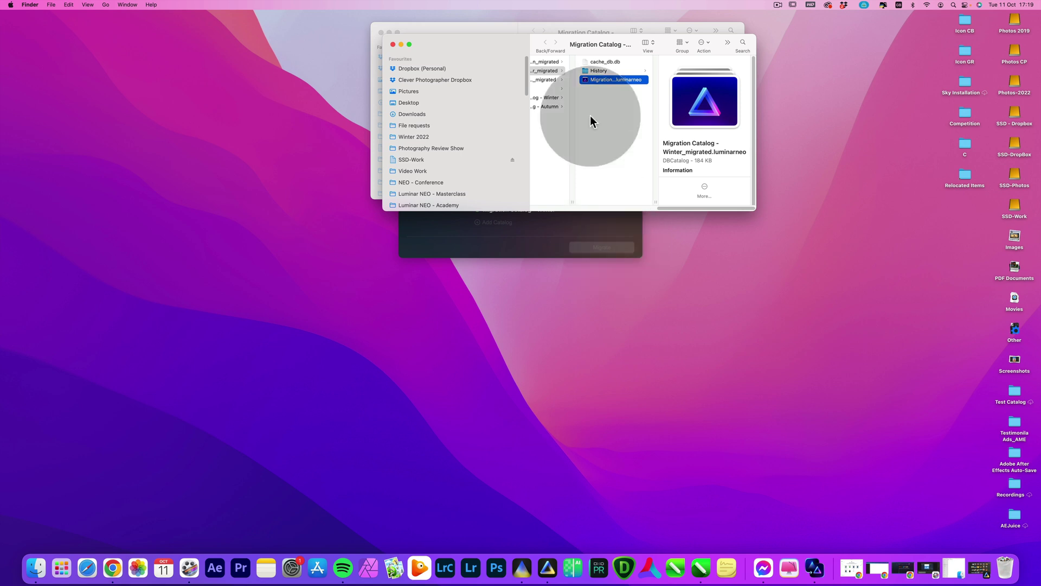
Separate the two Finder windows and widen their file columns to show the full names of the migrated Autumn and Winter catalogs.
drag(596, 41, 572, 207)
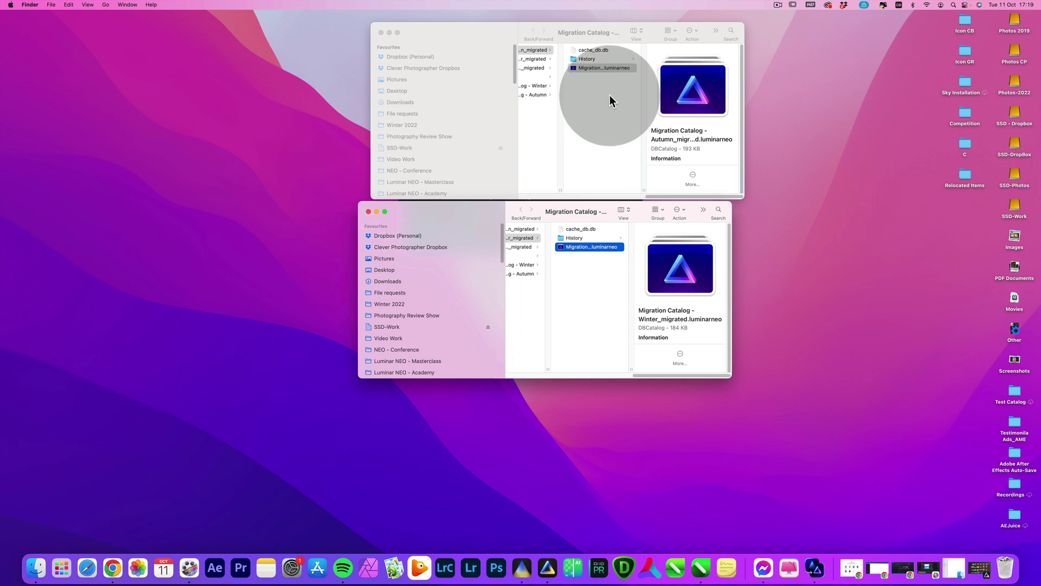
drag(732, 377, 836, 389)
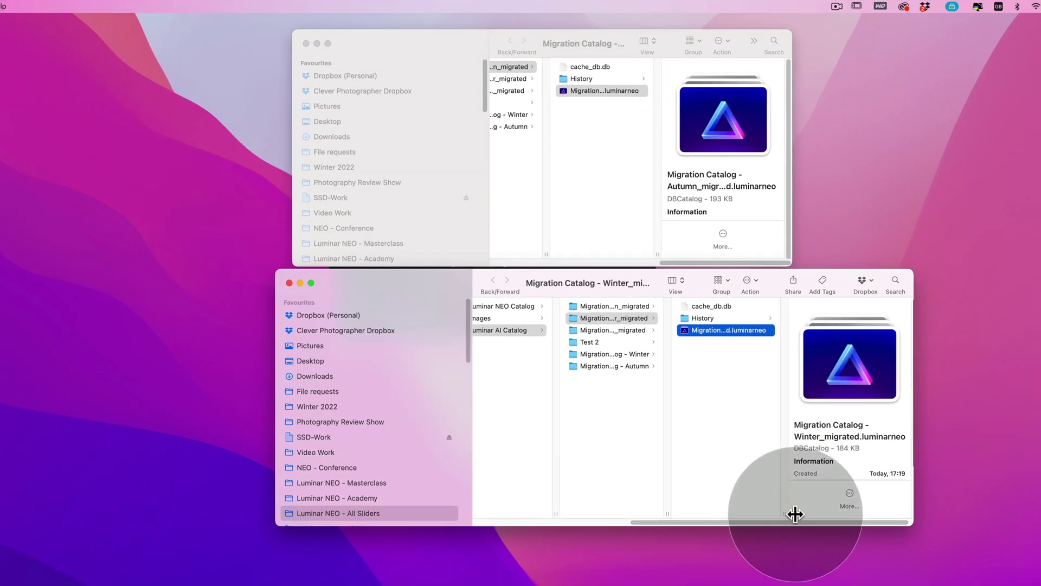
drag(795, 515, 879, 513)
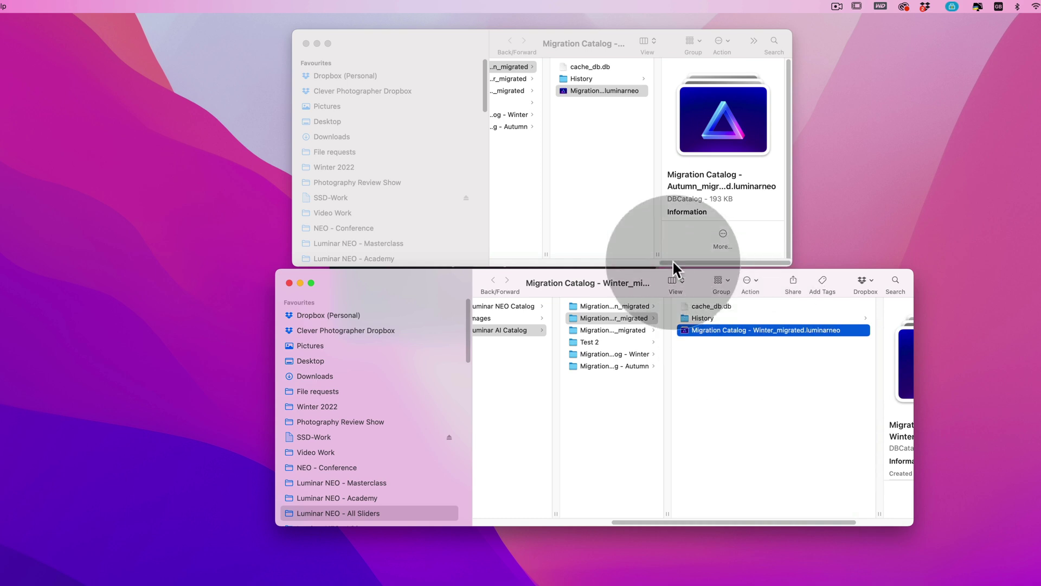
click(658, 252)
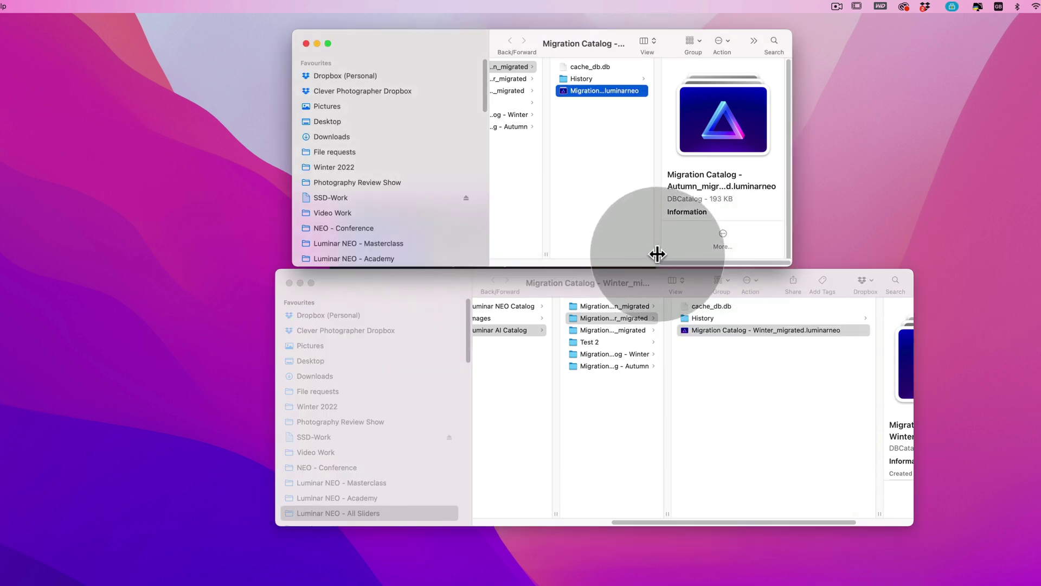
drag(657, 254, 787, 255)
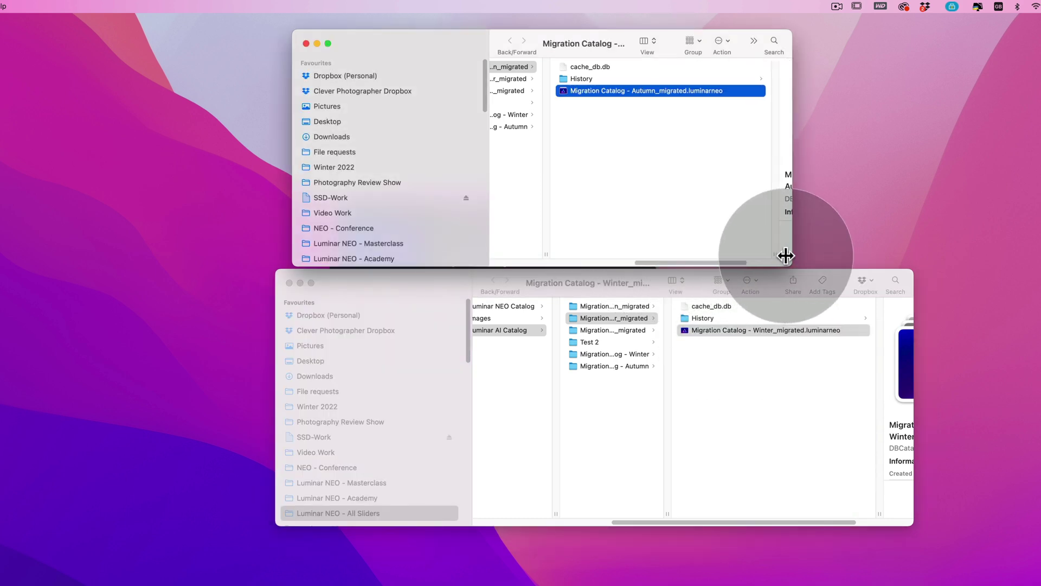
Open Migration Catalog - Autumn_migrated.luminarneo from Finder, and bring Luminar Neo up in full screen.
double_click(654, 101)
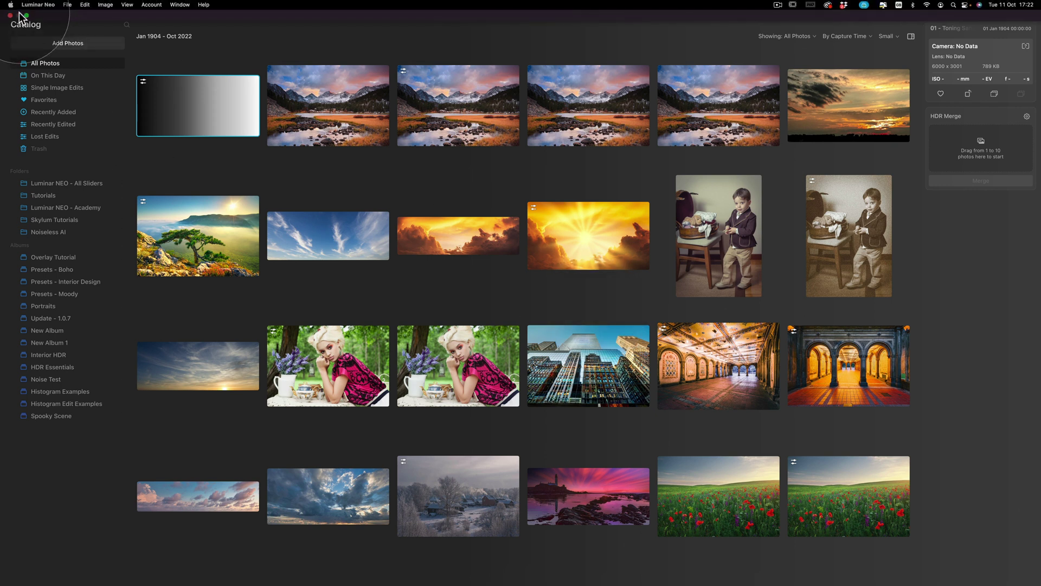
click(10, 16)
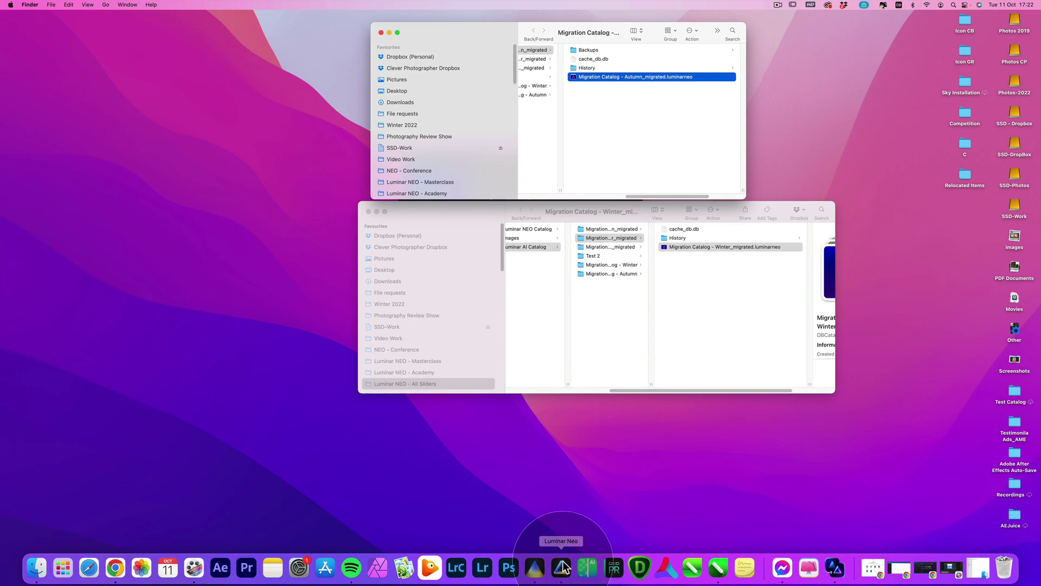
click(561, 567)
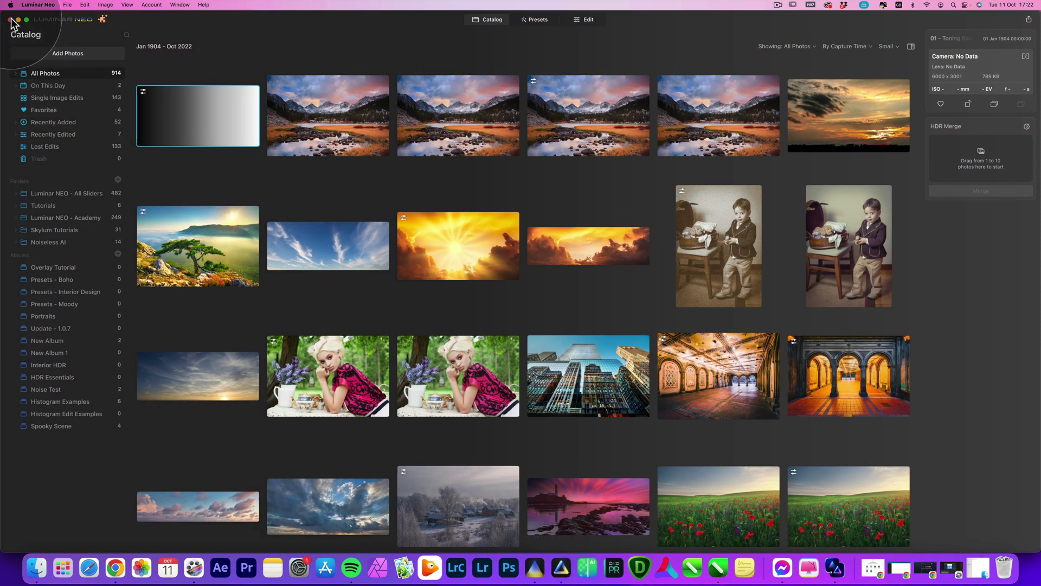
click(26, 19)
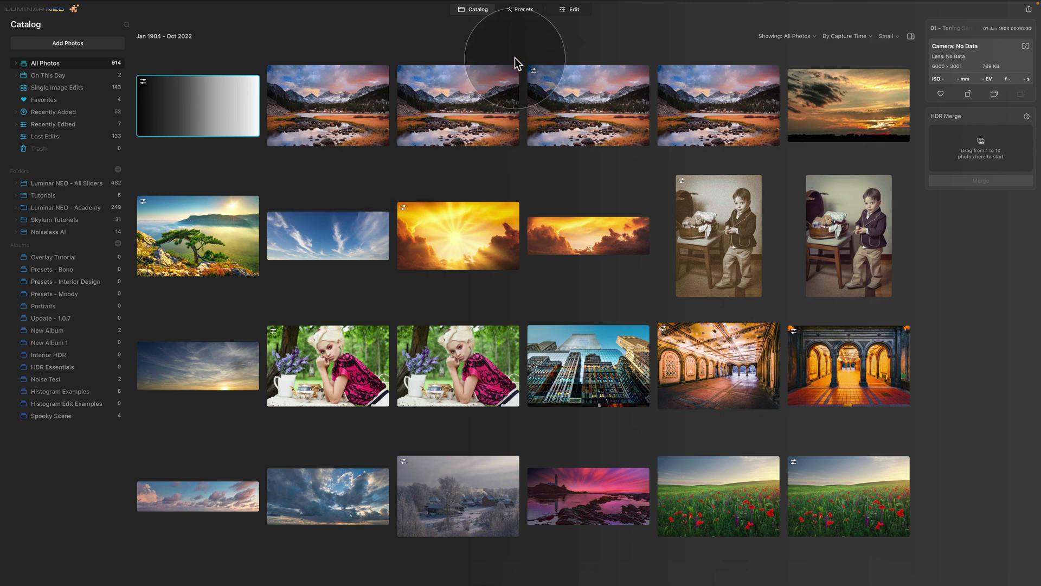
View the migrated templates in My Presets and return to the catalog.
click(527, 10)
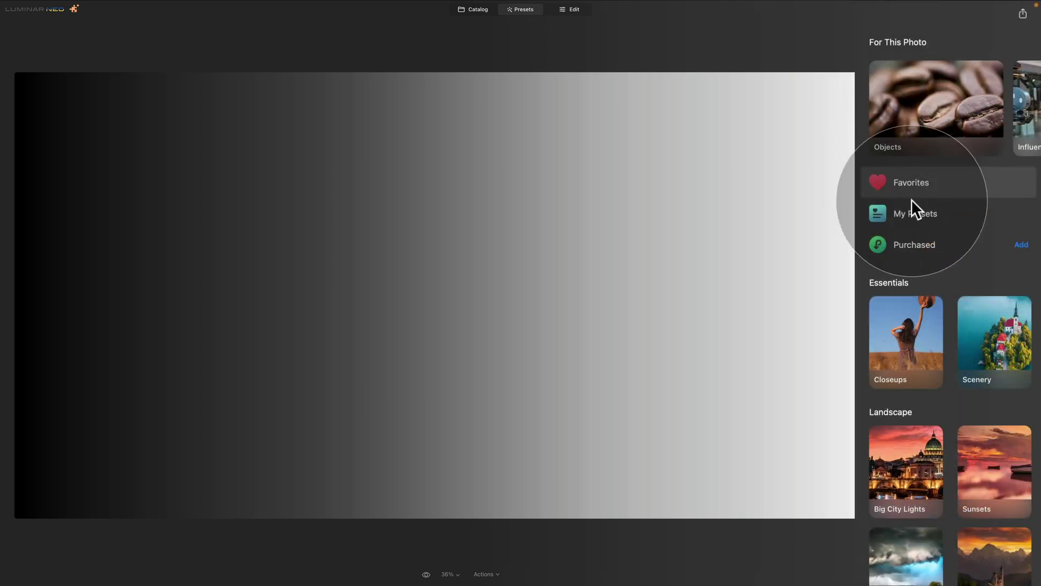
click(926, 218)
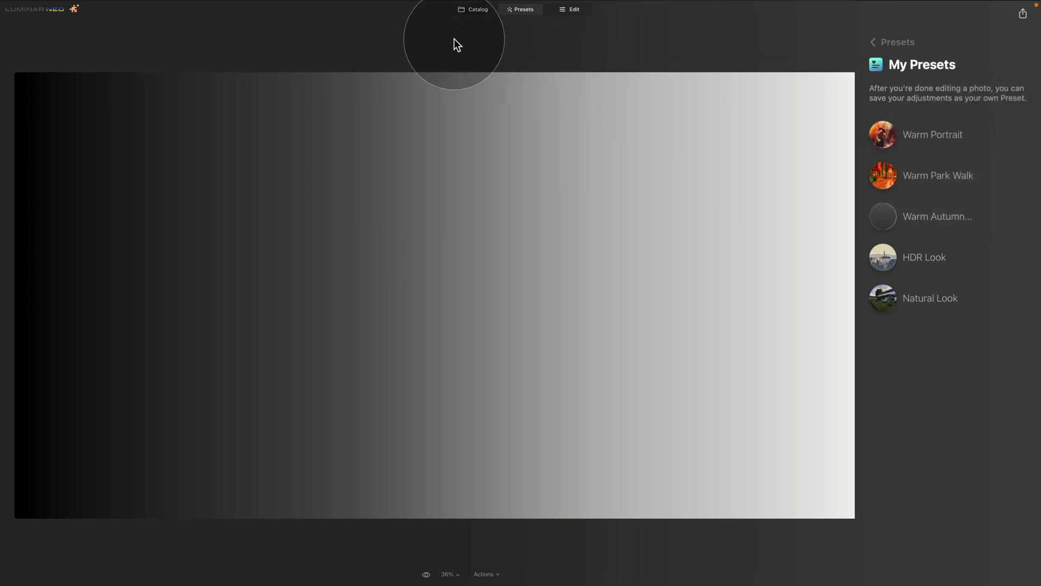
click(471, 11)
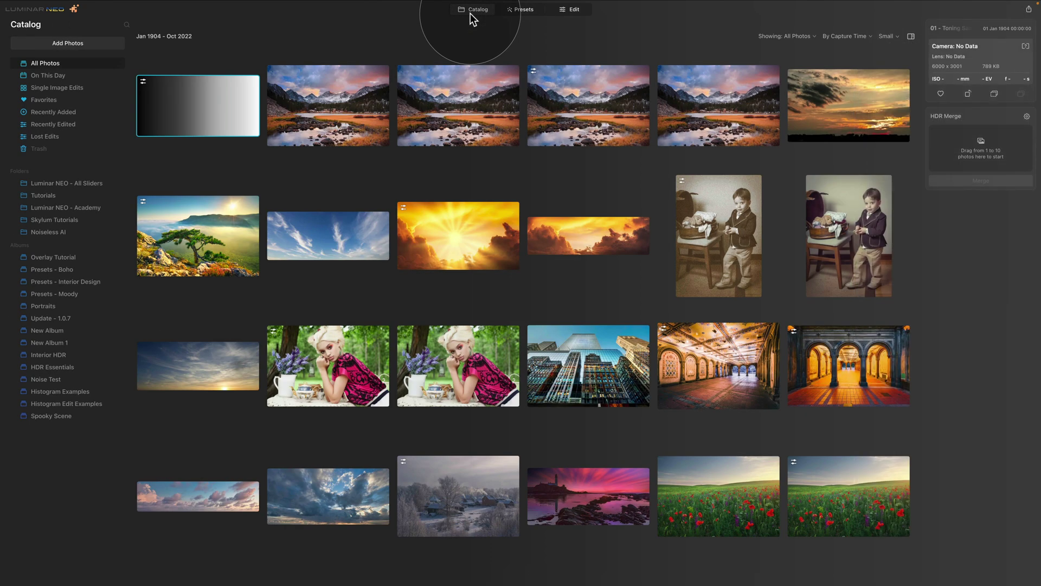
Start opening another catalog and browse from Luminar NEO - All Sliders to the Luminar AI Catalog folder inside E42 - Migration Tool.
mouse_move(111, 5)
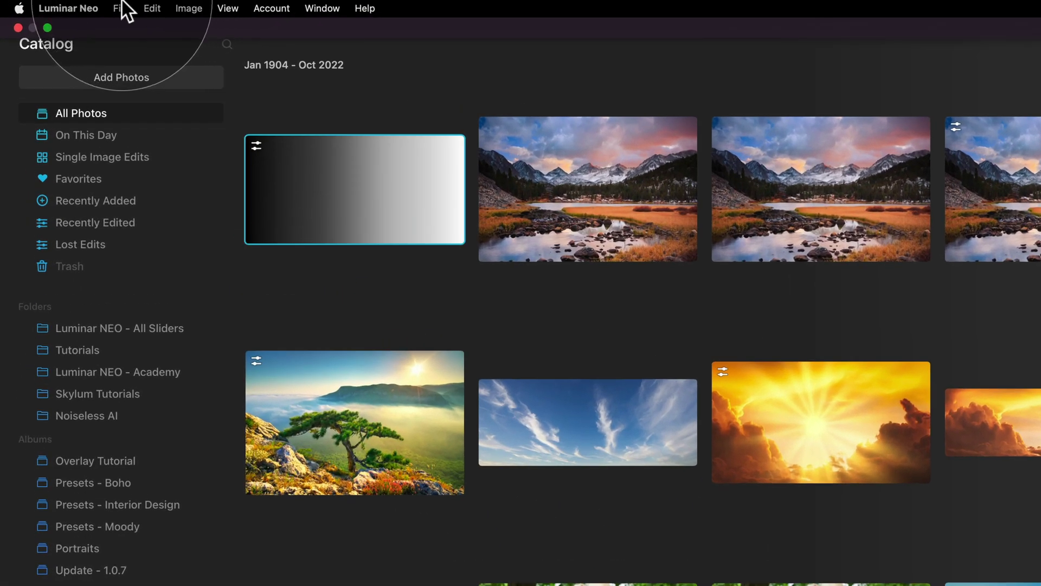
click(68, 5)
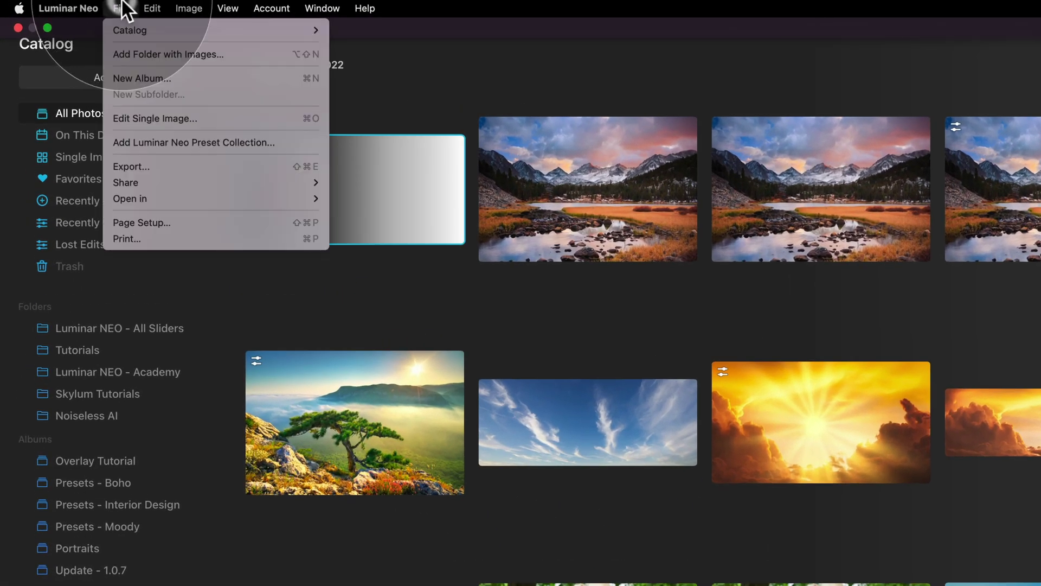
mouse_move(142, 31)
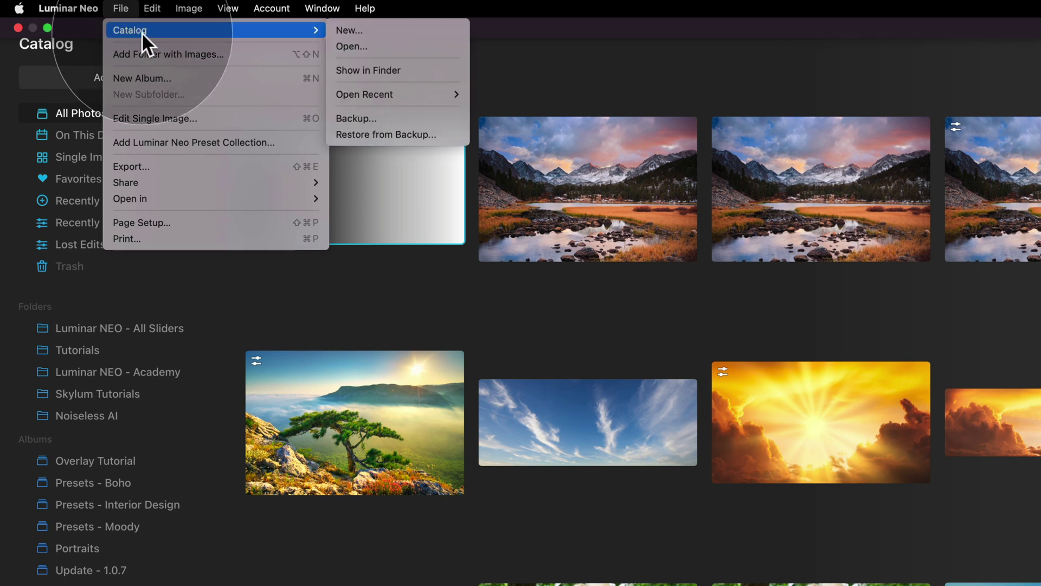
click(406, 44)
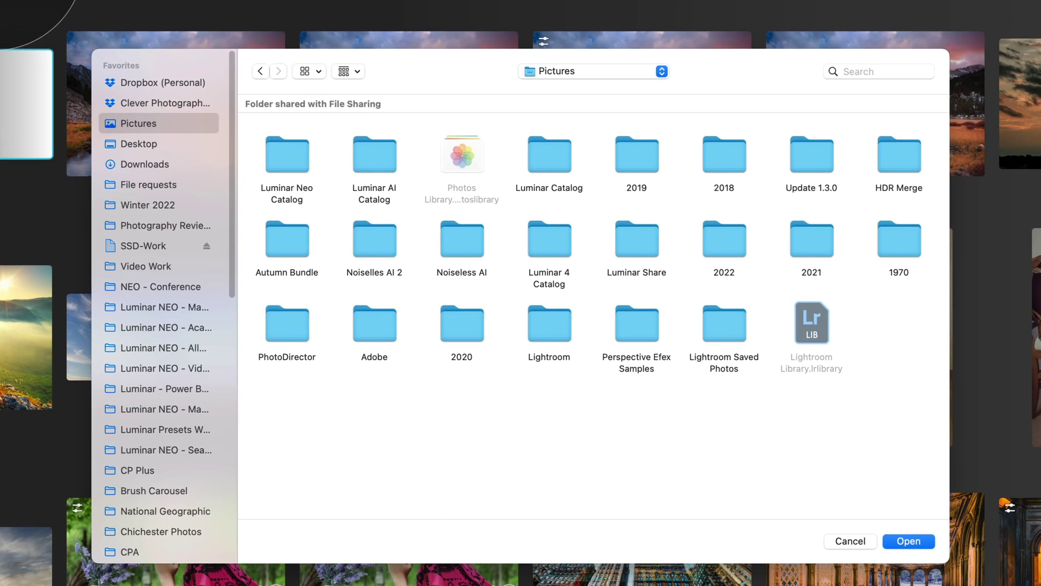
click(171, 346)
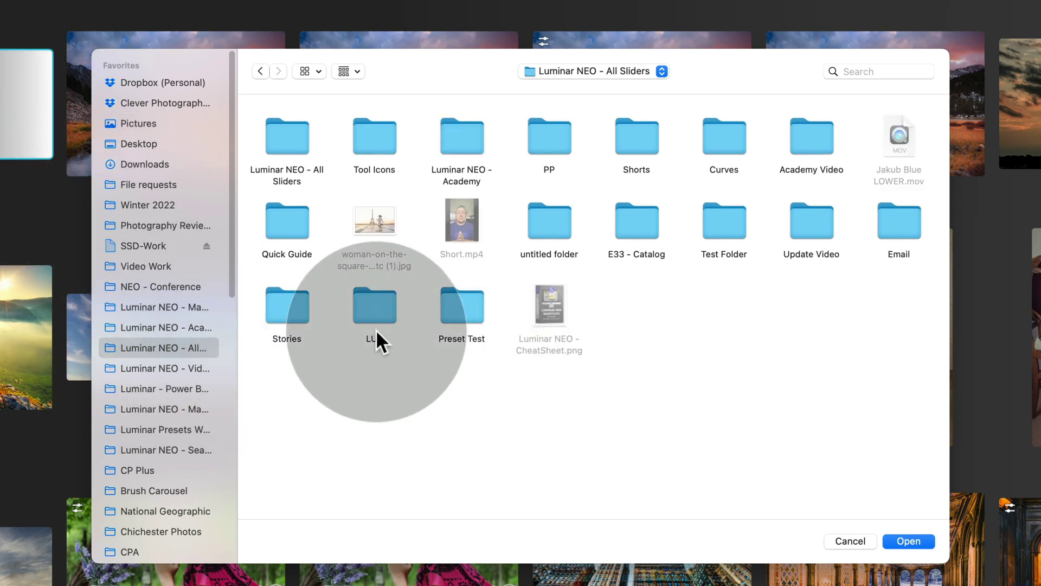
double_click(286, 143)
double_click(275, 142)
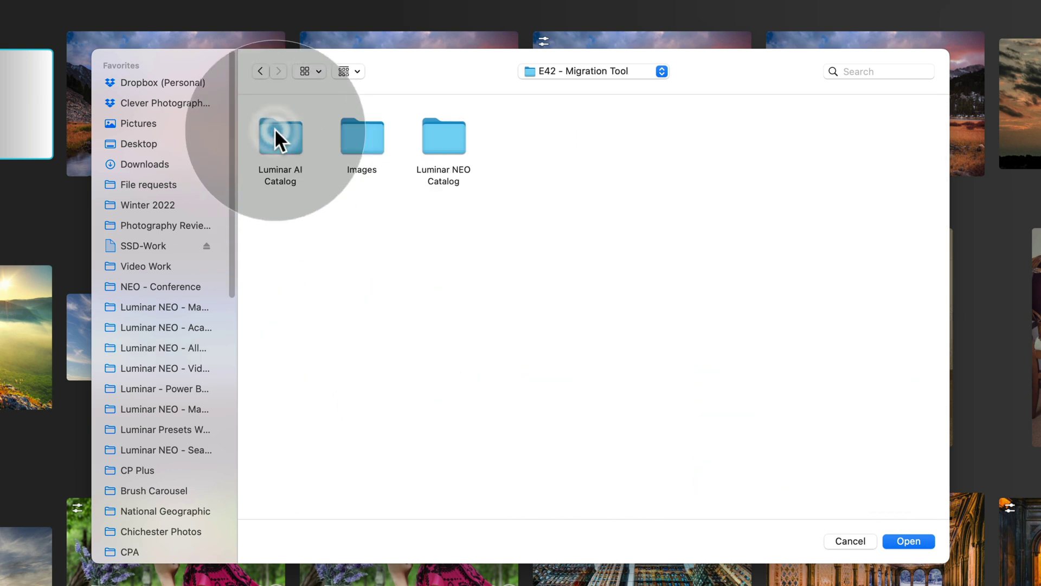
double_click(279, 138)
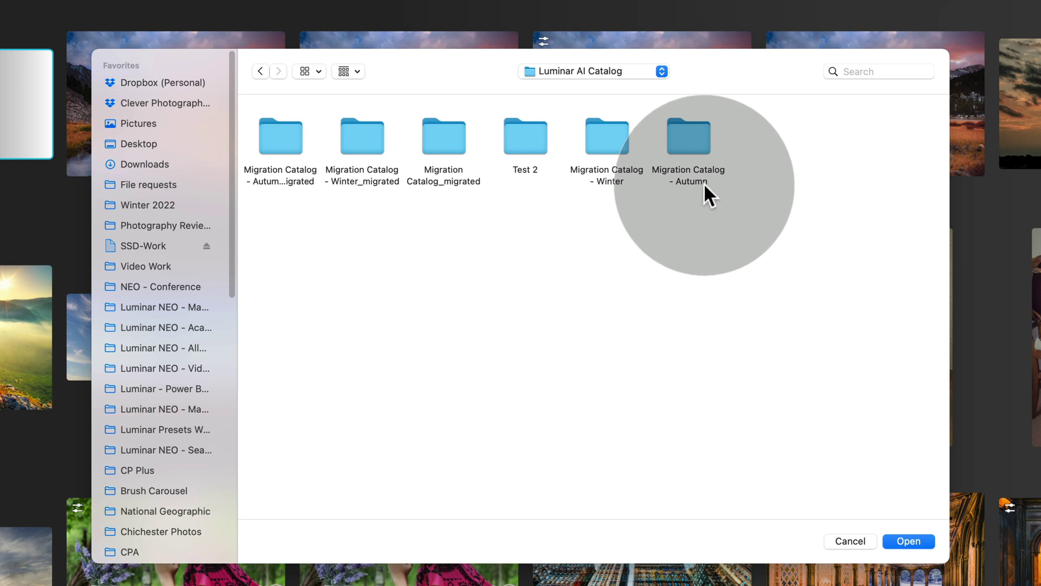
Open the migrated Luminar Neo catalog file from the Migration Catalog - Autumn_migrated folder.
click(308, 191)
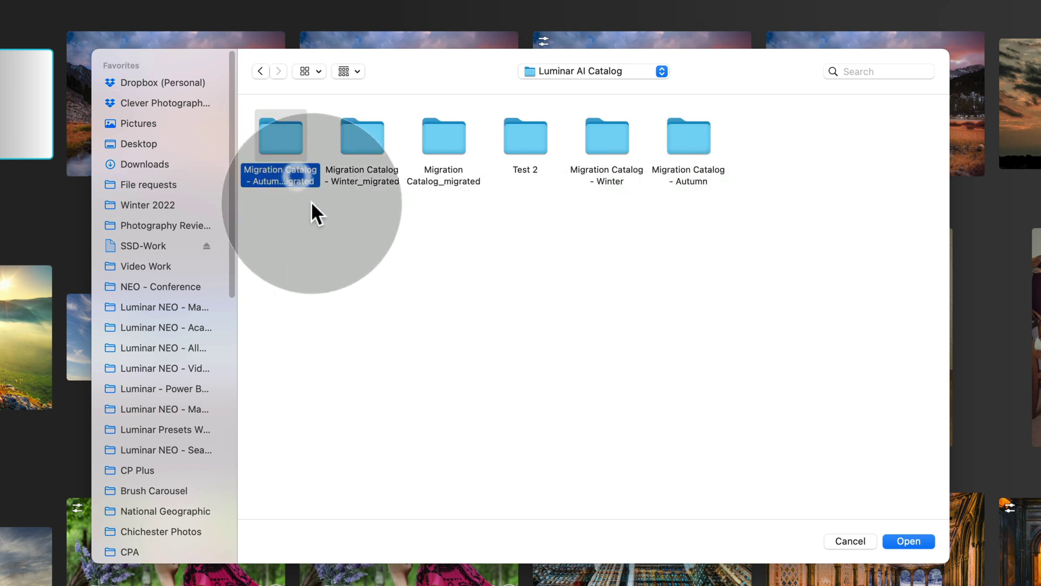
click(304, 183)
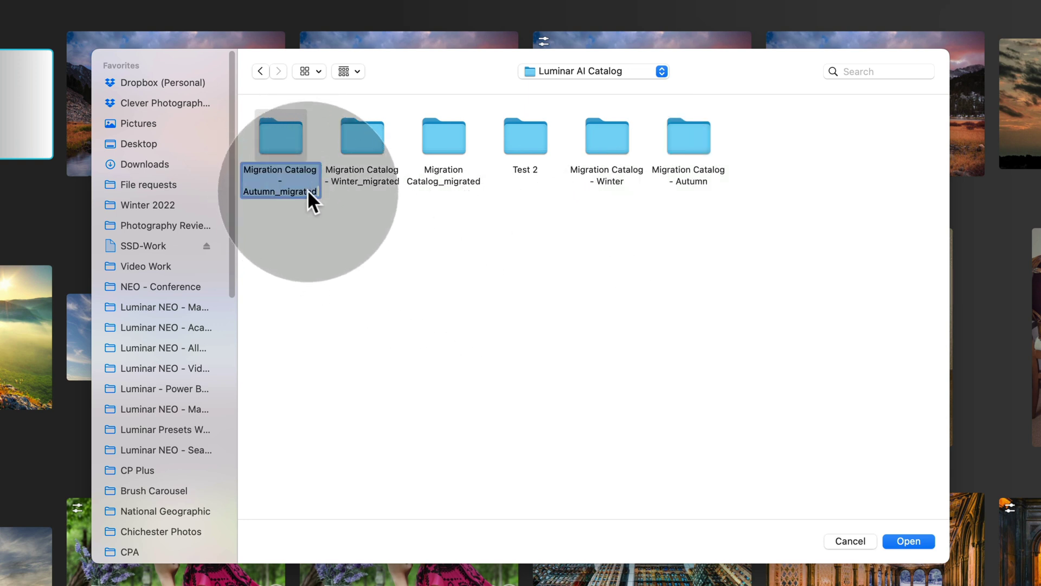
double_click(281, 134)
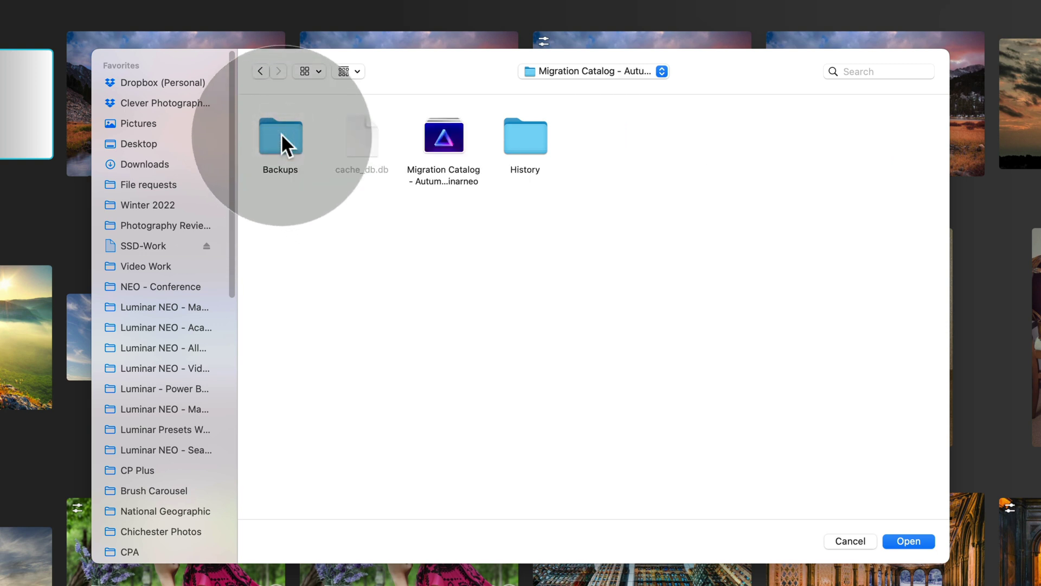
click(437, 140)
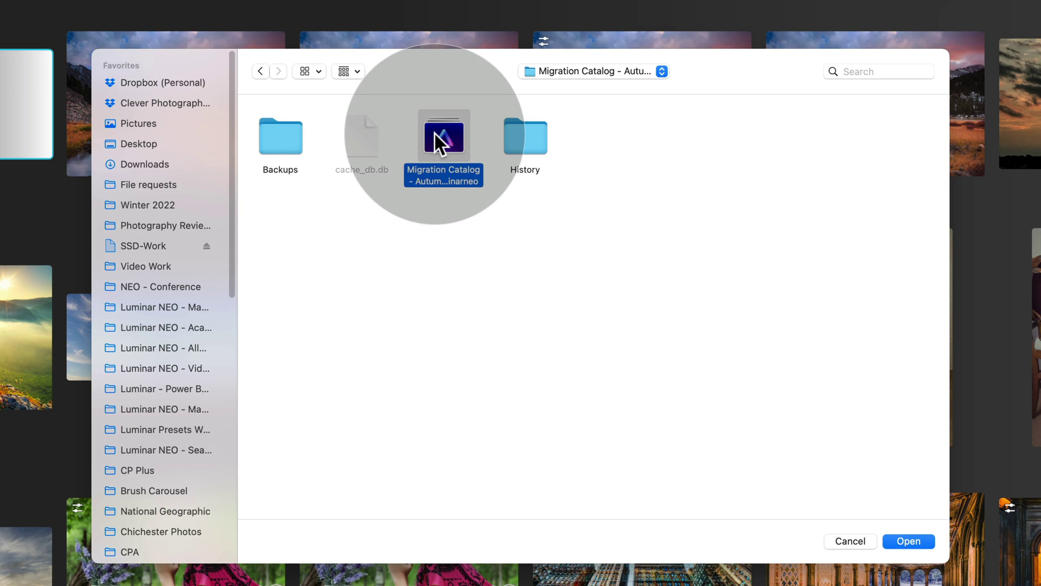
click(911, 541)
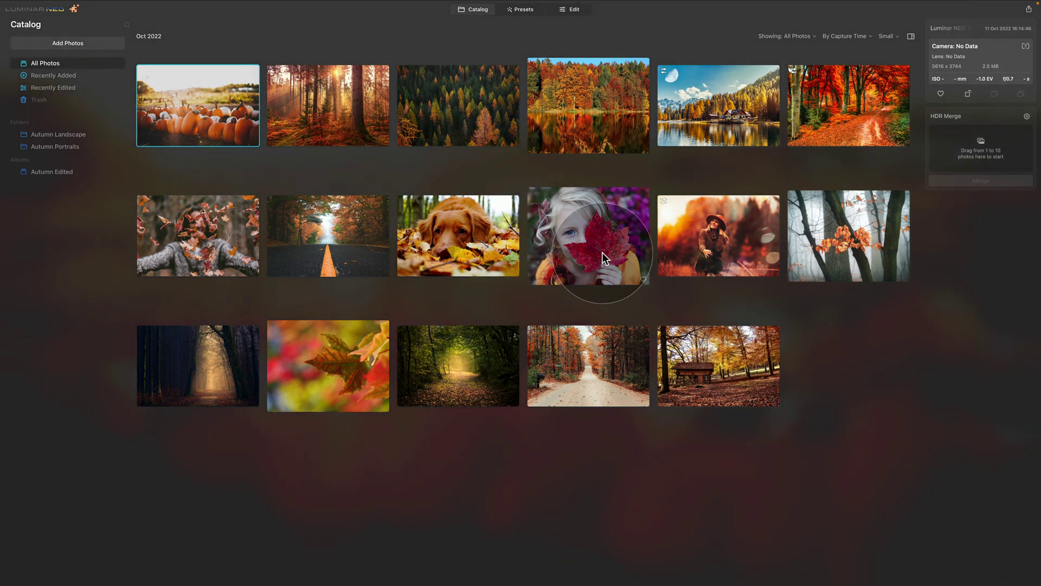
Open the red autumn forest path photo for editing and view its list of migrated edits.
click(717, 115)
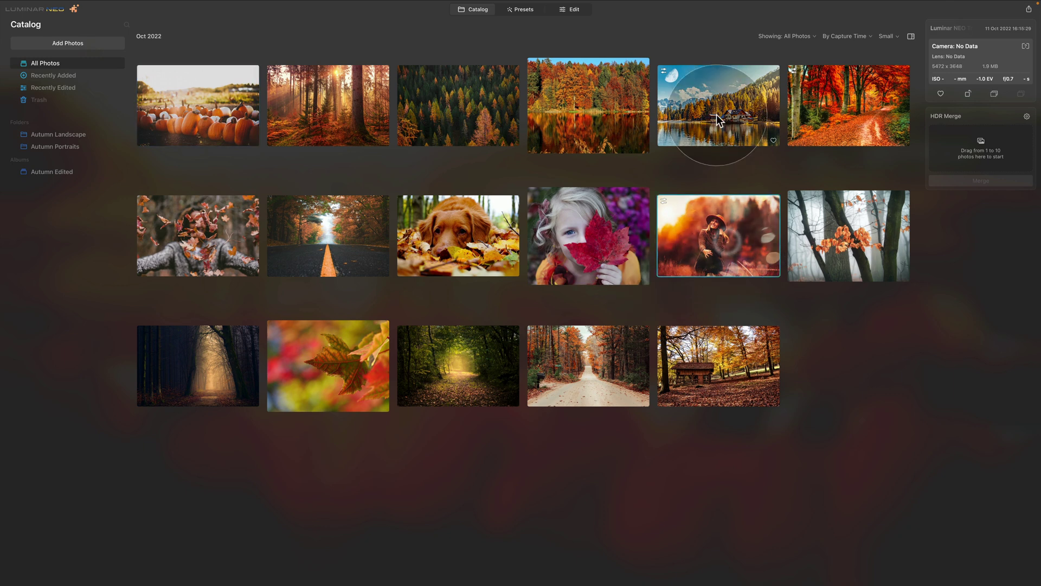
click(841, 98)
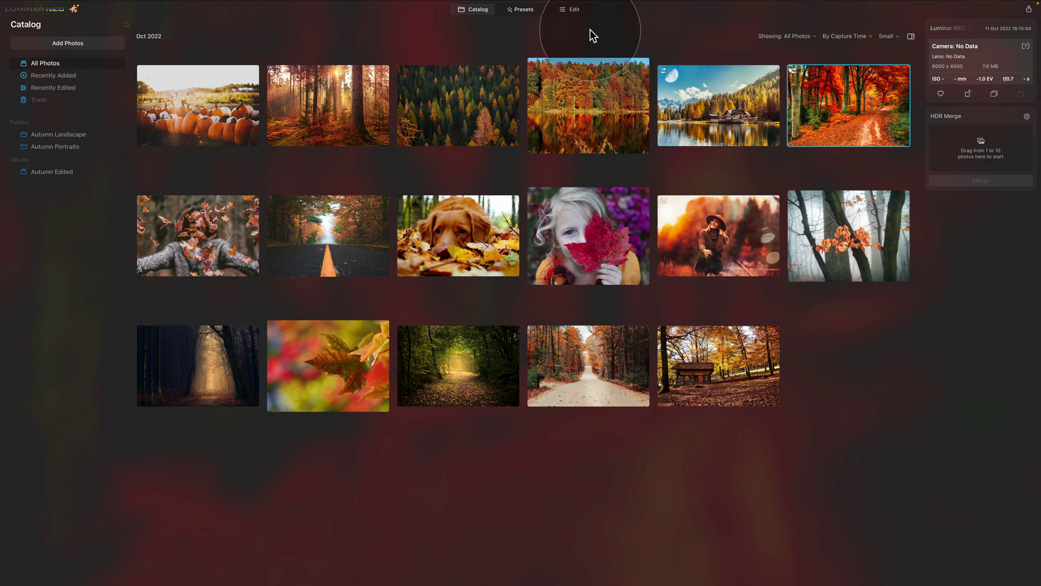
click(579, 12)
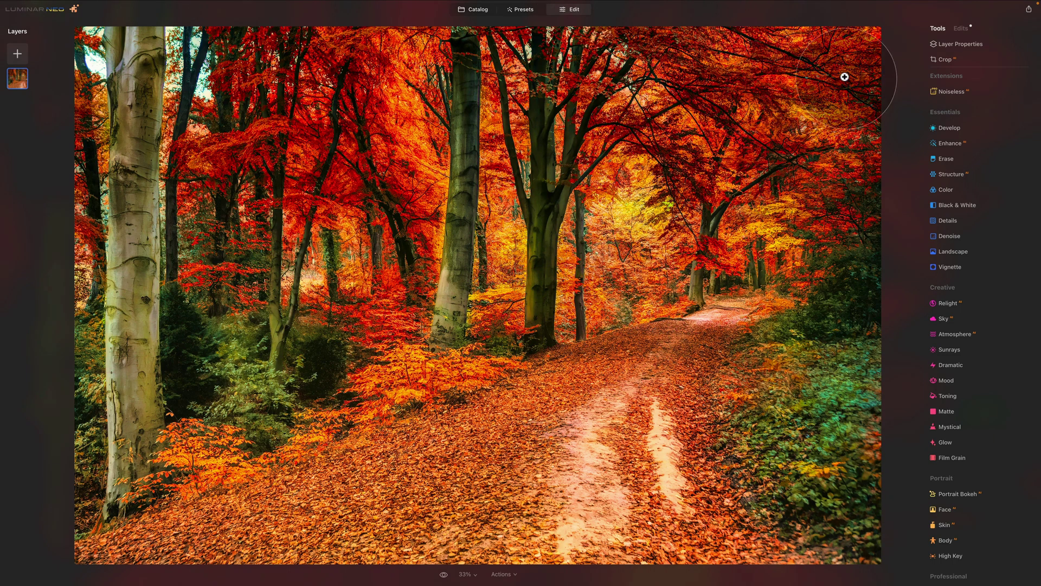
click(961, 28)
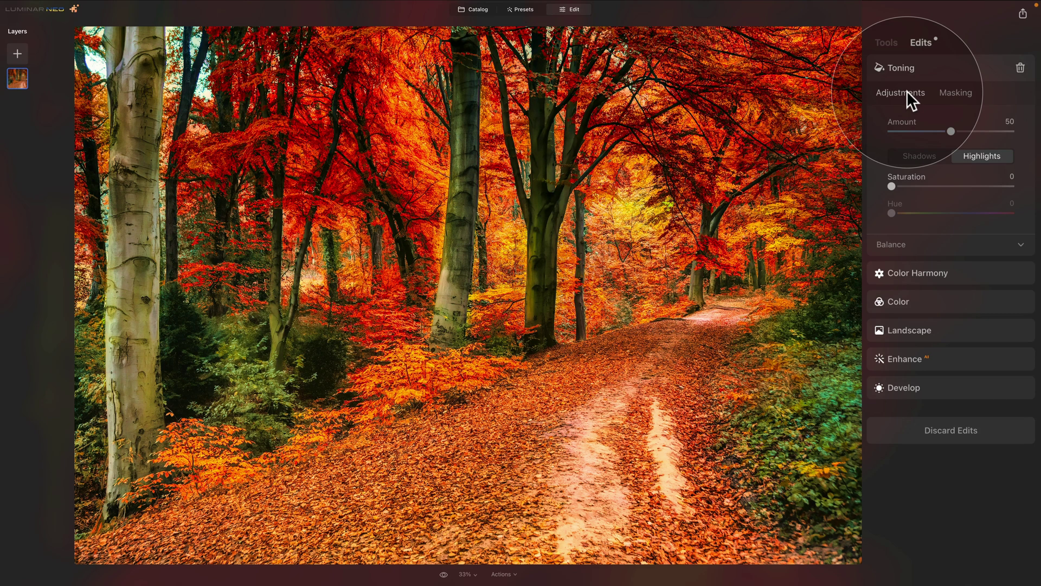
Return to the catalog, open the lake house photo with the moon for editing, and show its migrated edits.
click(476, 10)
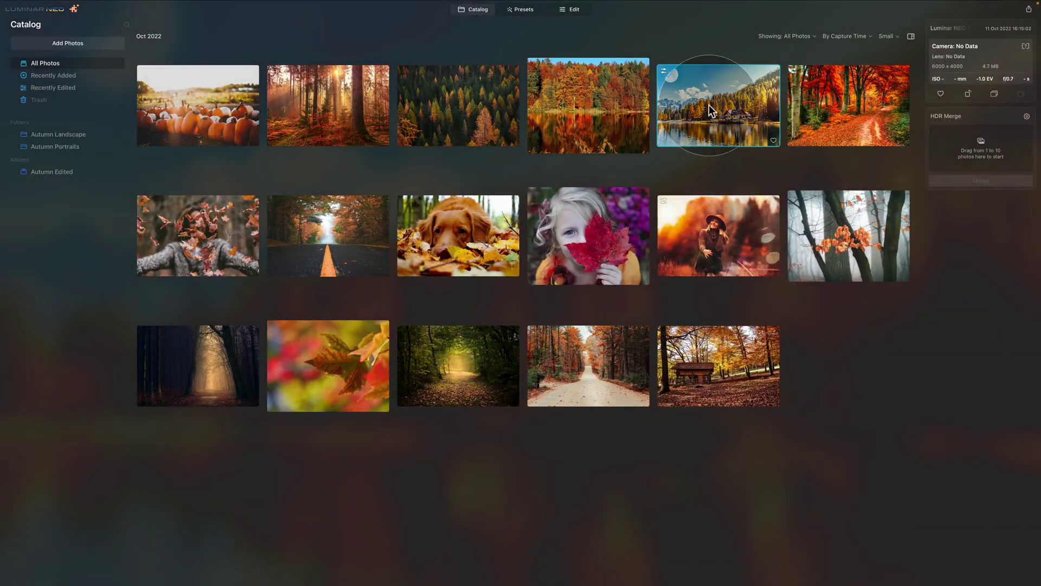
click(707, 107)
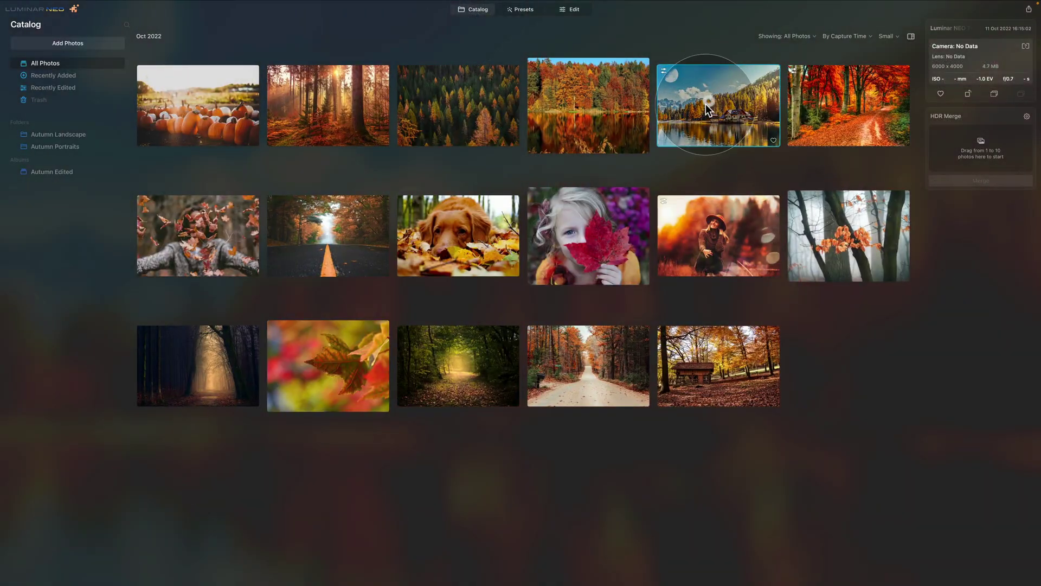
click(568, 10)
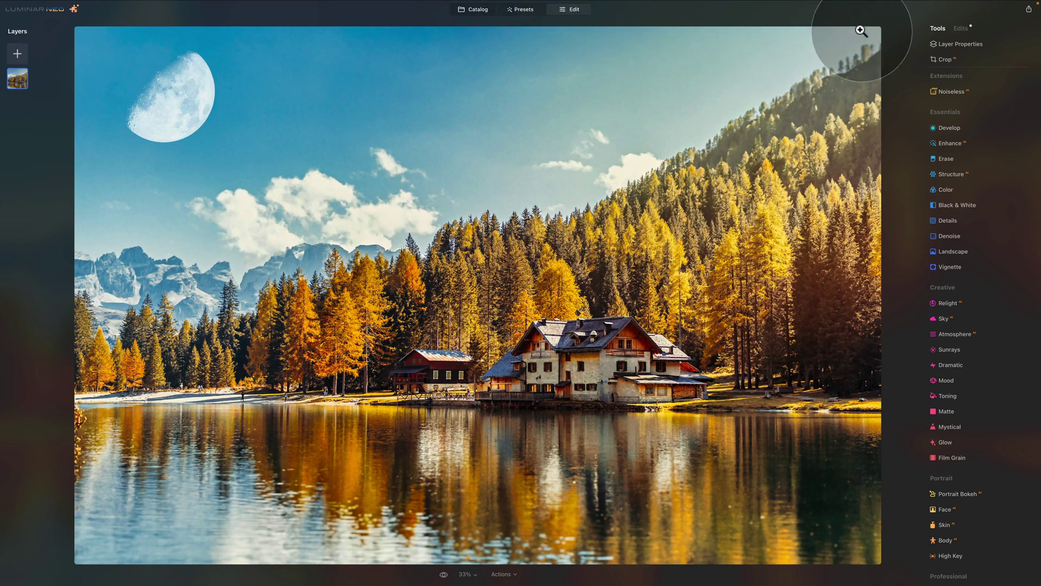
click(960, 28)
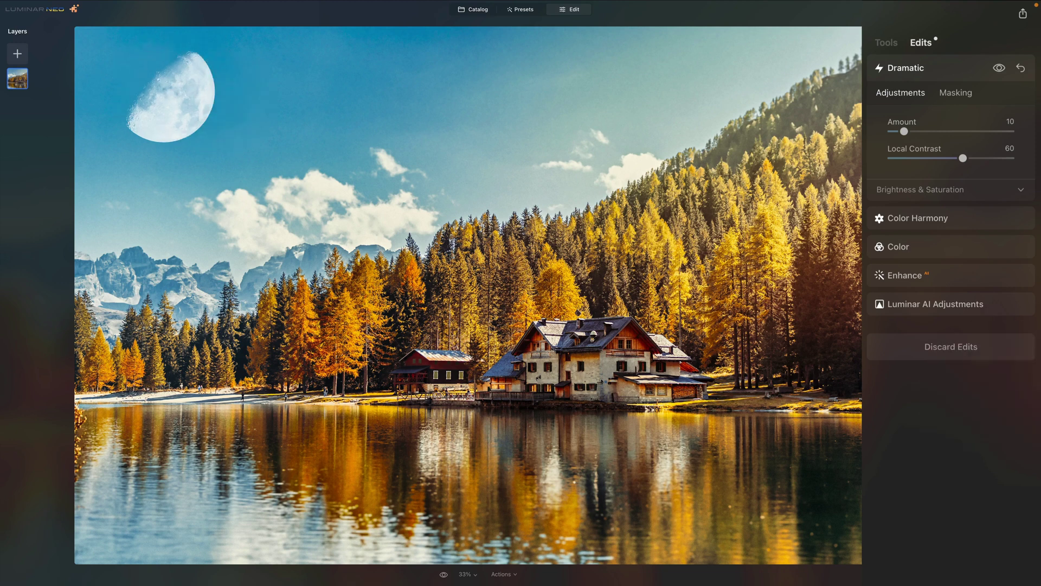
Inspect the lake photo's Luminar AI Adjustments, Enhance and Dramatic edits one after another.
click(970, 303)
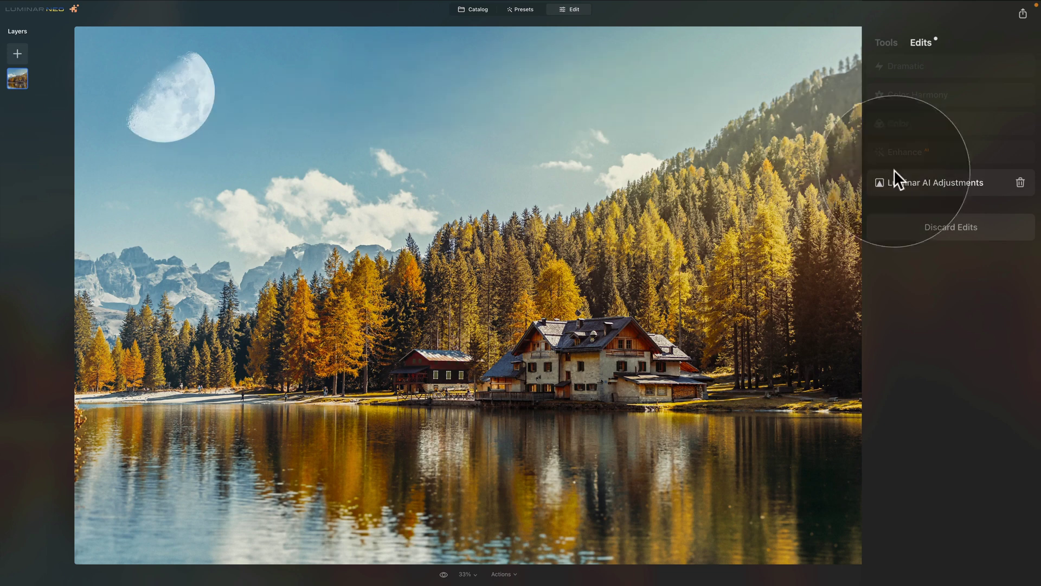
click(938, 151)
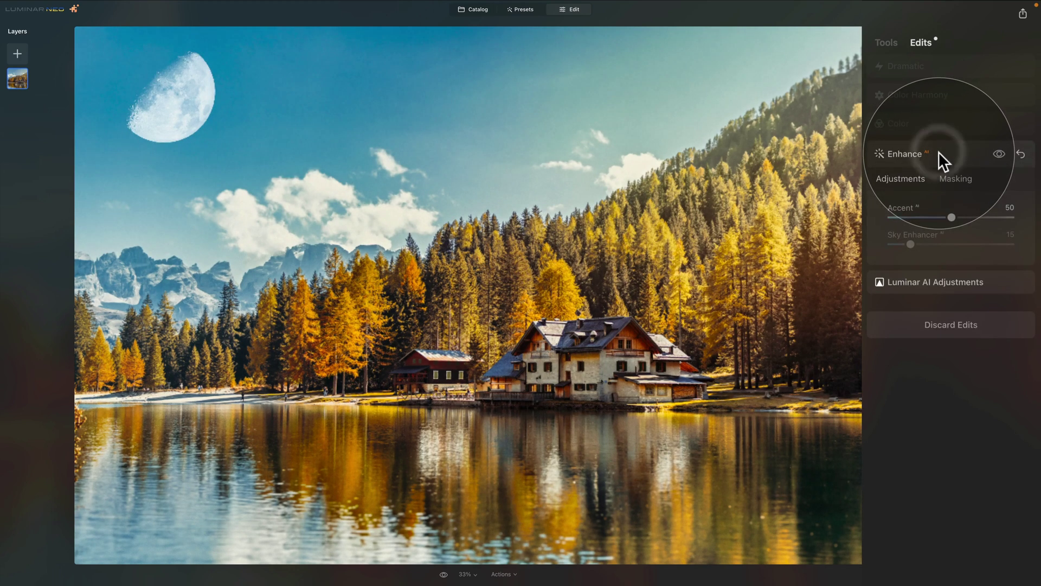
click(932, 66)
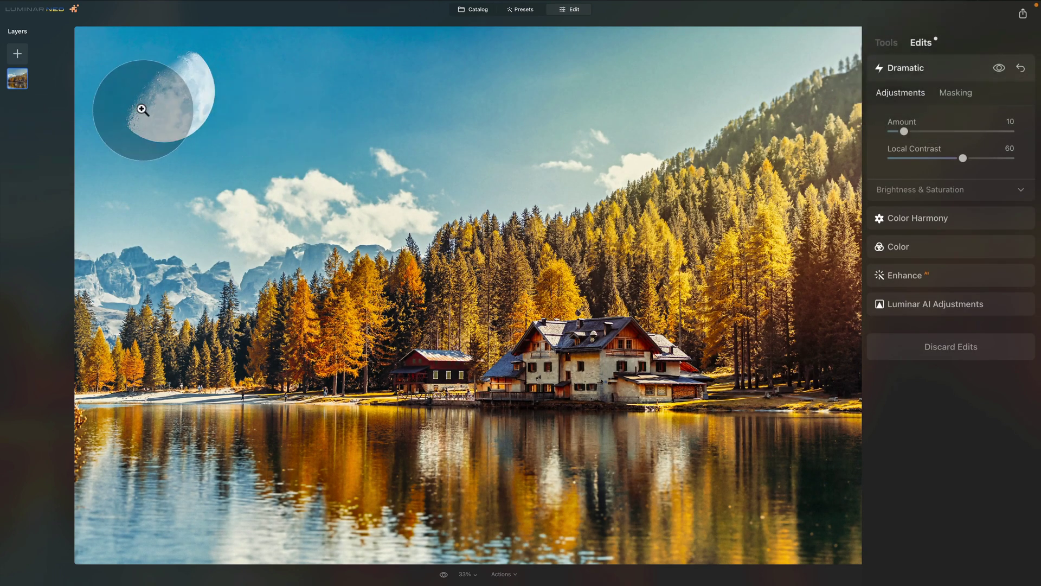
Delete the Luminar AI Adjustments edit from the lake photo and return to the list of editing tools.
click(942, 311)
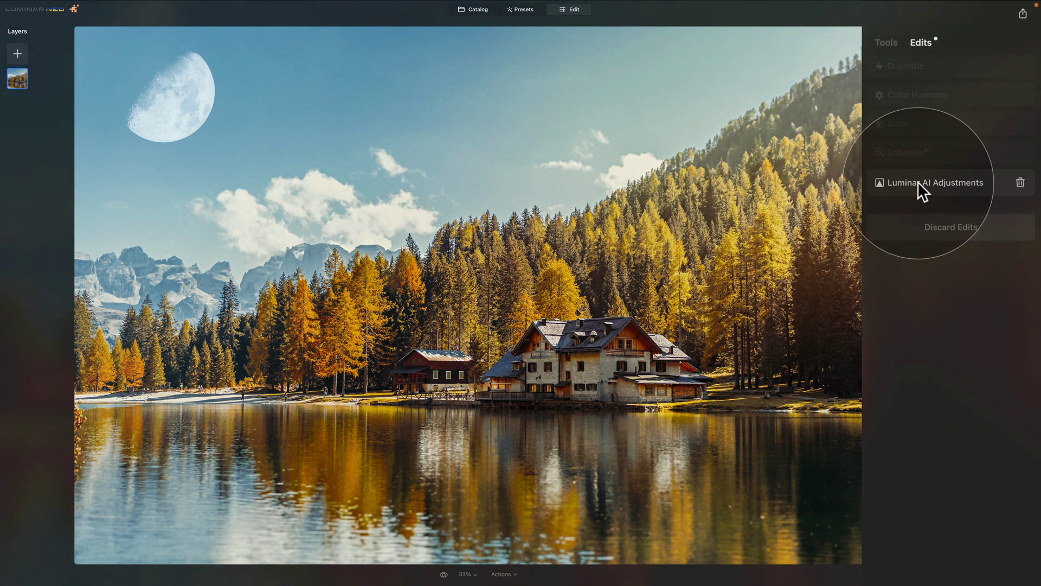
click(1020, 183)
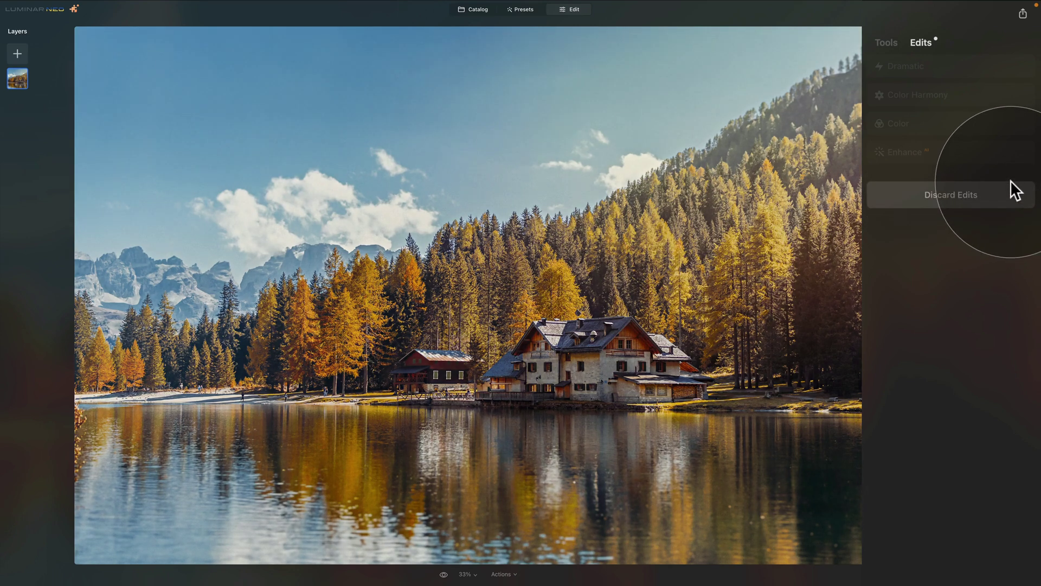
click(889, 44)
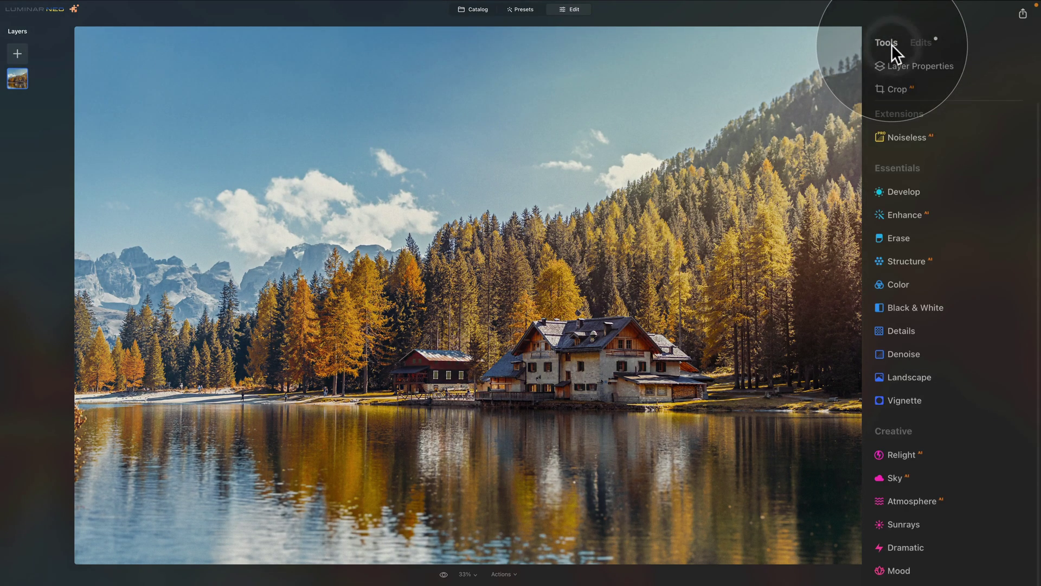